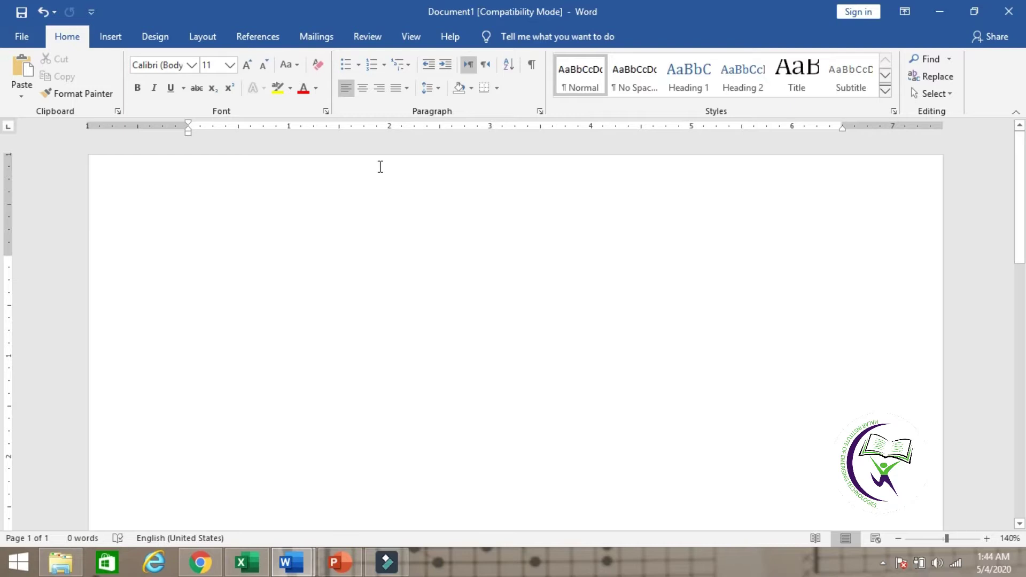
Write "Halar Institute" on the first line of the blank document.
left_click(233, 261)
type("Halar")
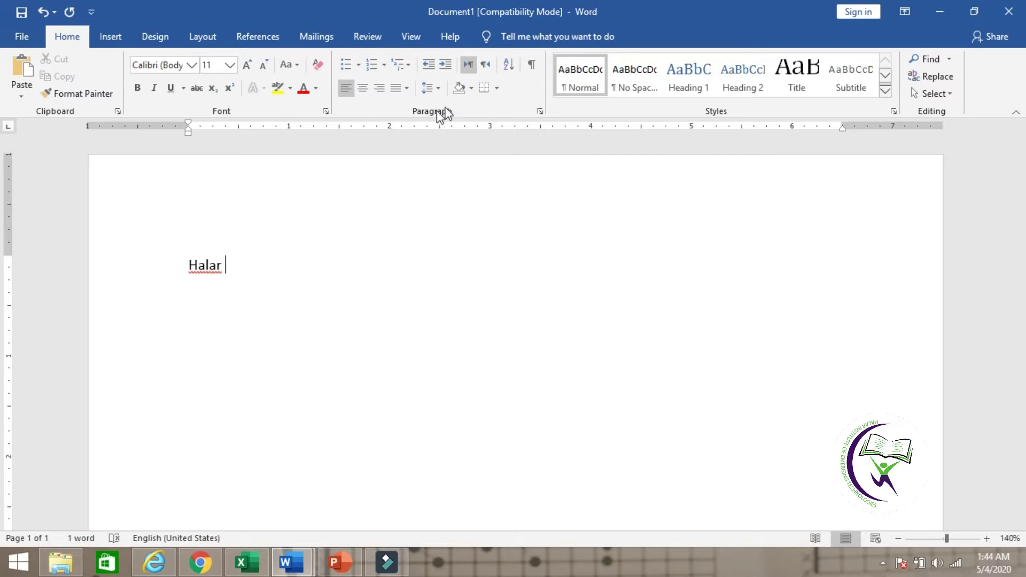
left_click(438, 93)
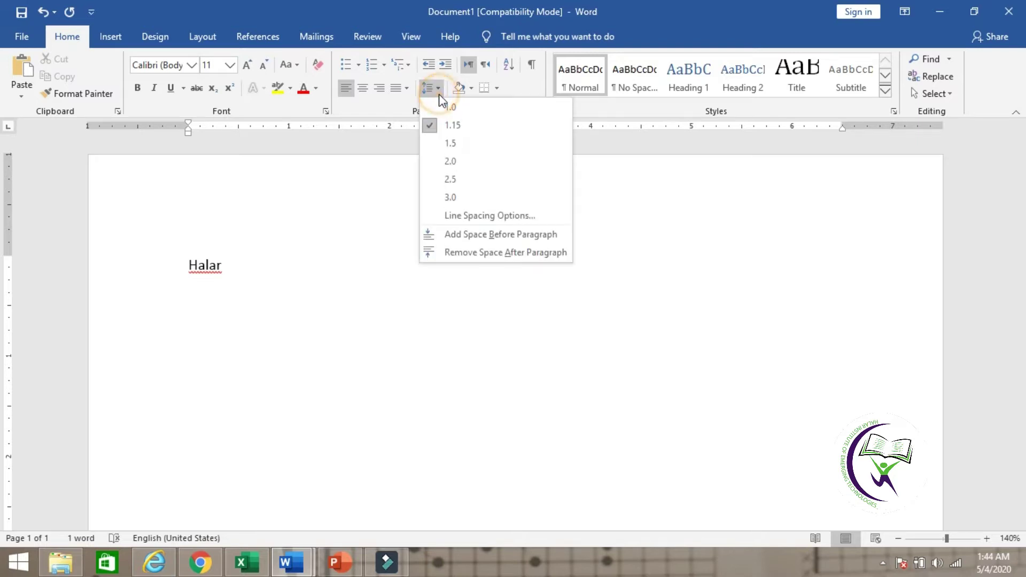
left_click(438, 95)
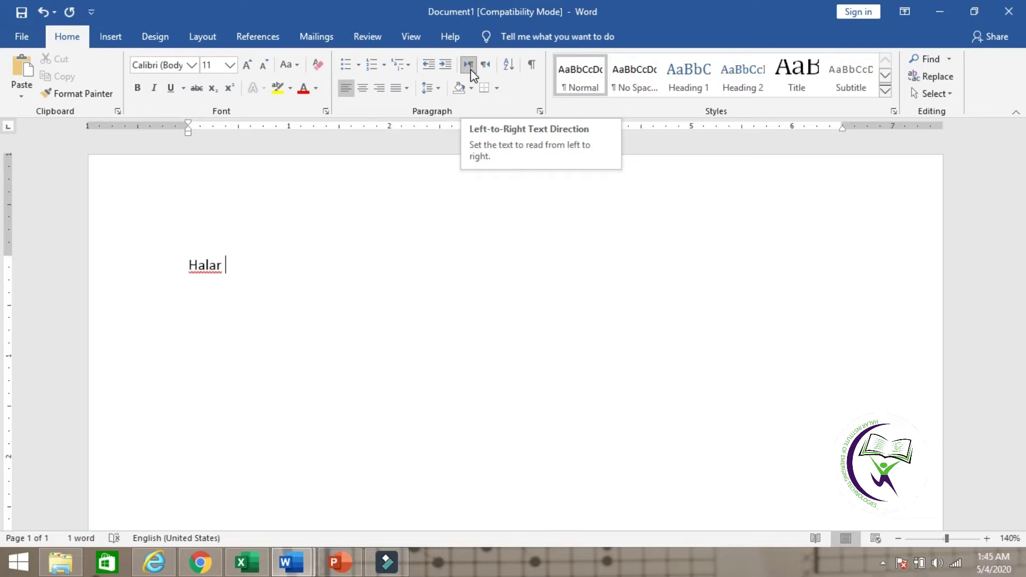
type("In")
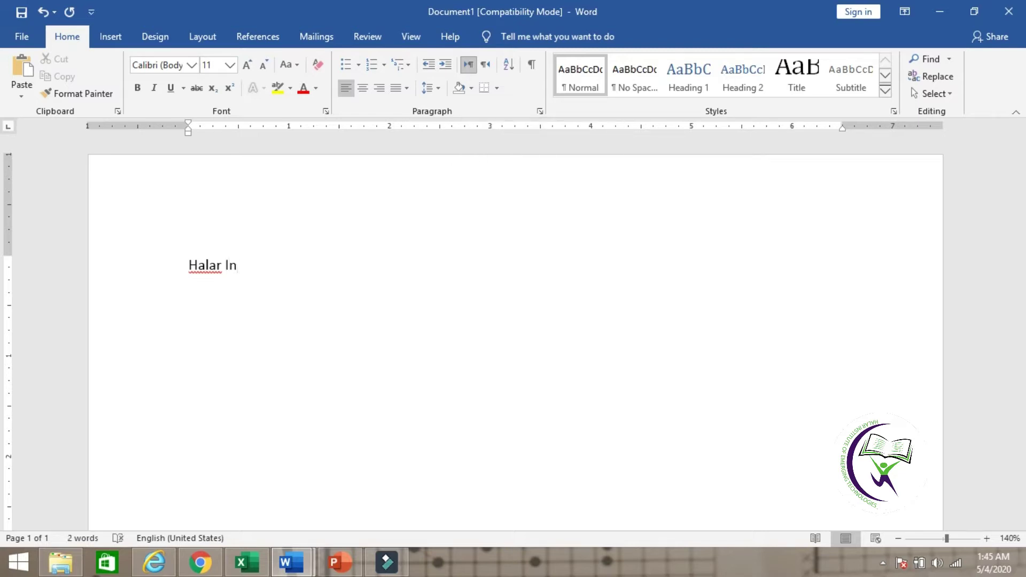
type("stitute")
Set the line to right-to-left text direction and complete it as "Halar Institute of Emerging Technologies".
left_click(485, 66)
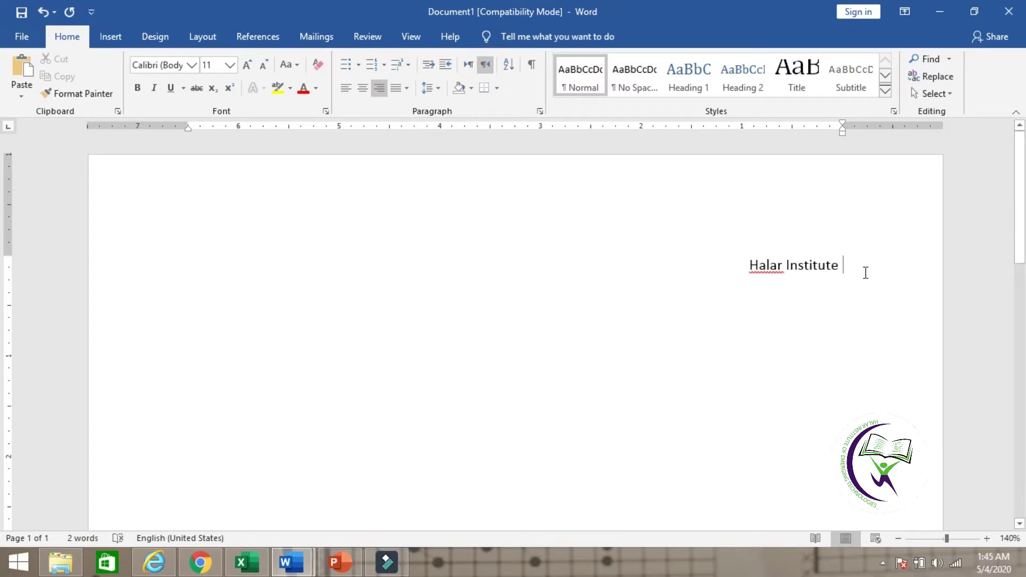
type("Tech")
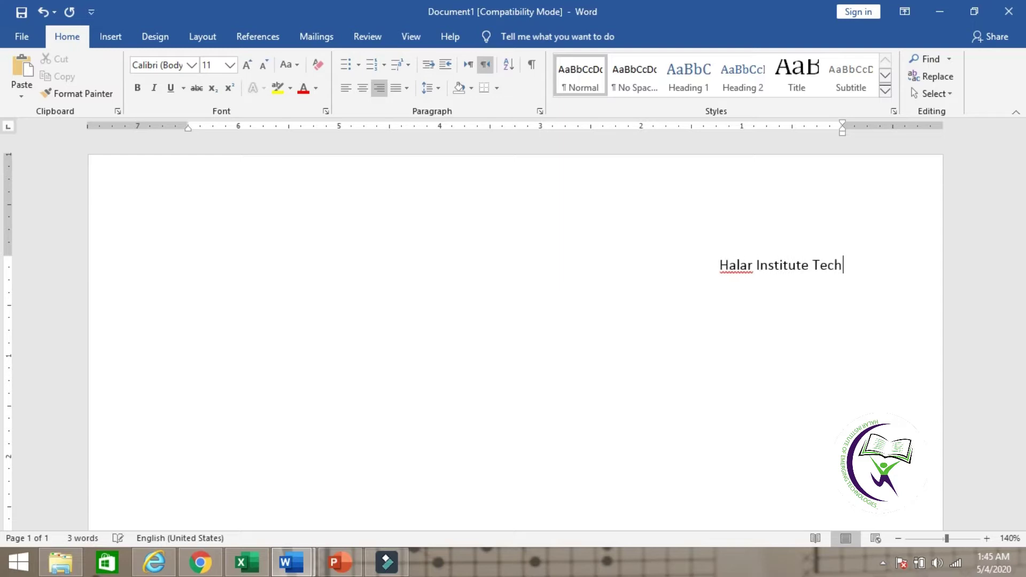
key("BackSpace")
key("BackSpace")
key("BackSpace")
key("BackSpace")
type("of")
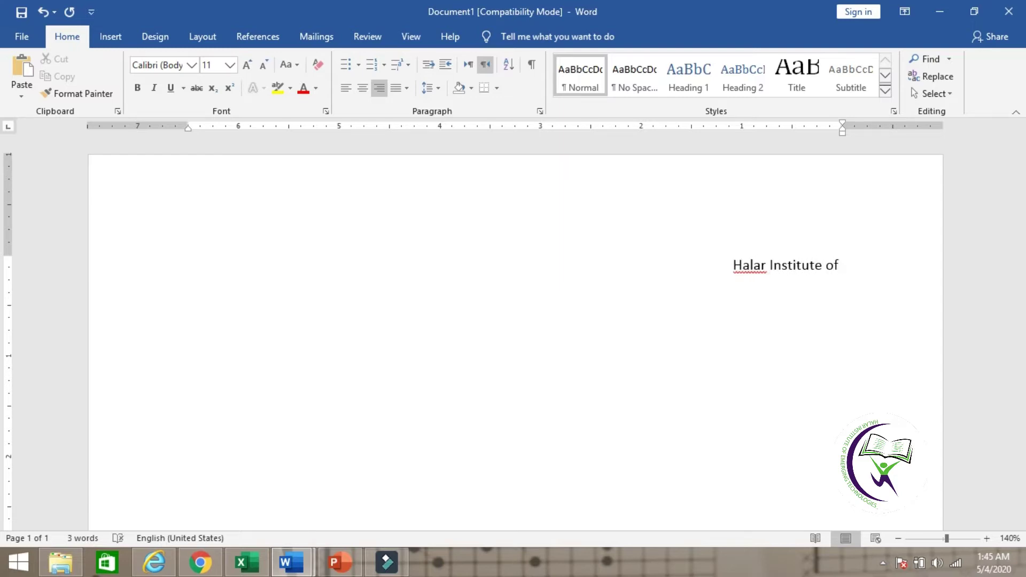
type(" E")
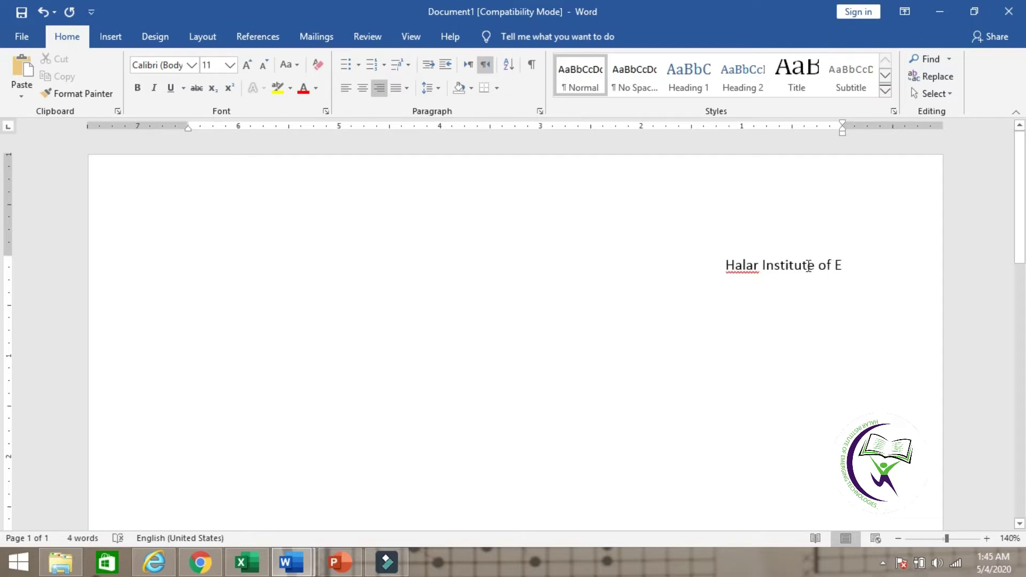
type("merging")
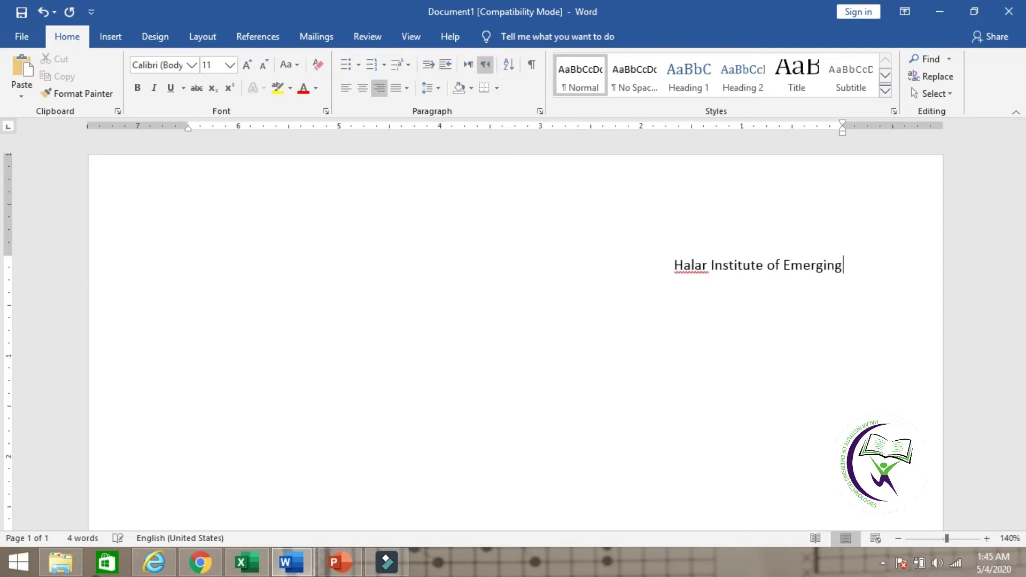
type(" Tec")
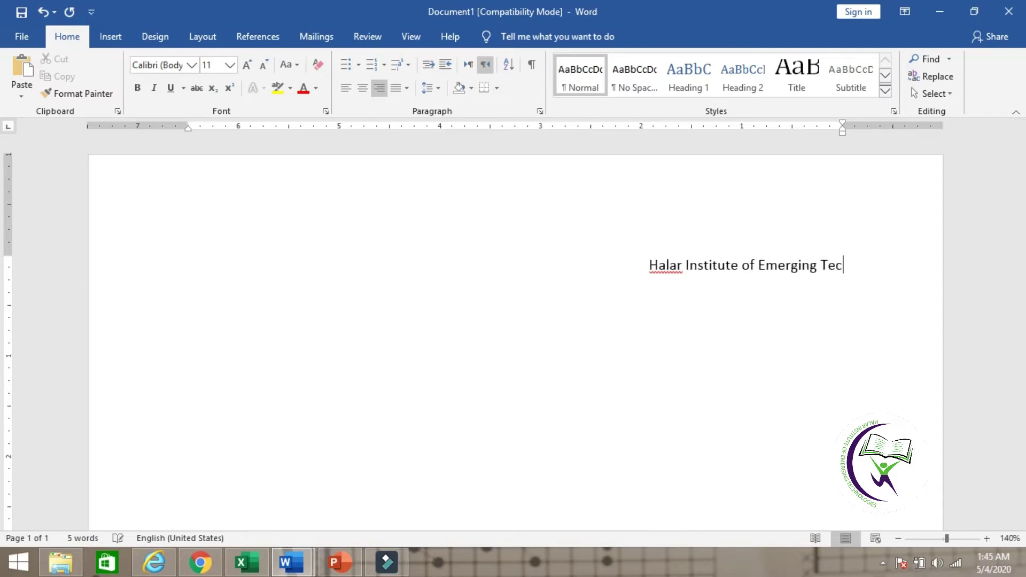
type("hnolog")
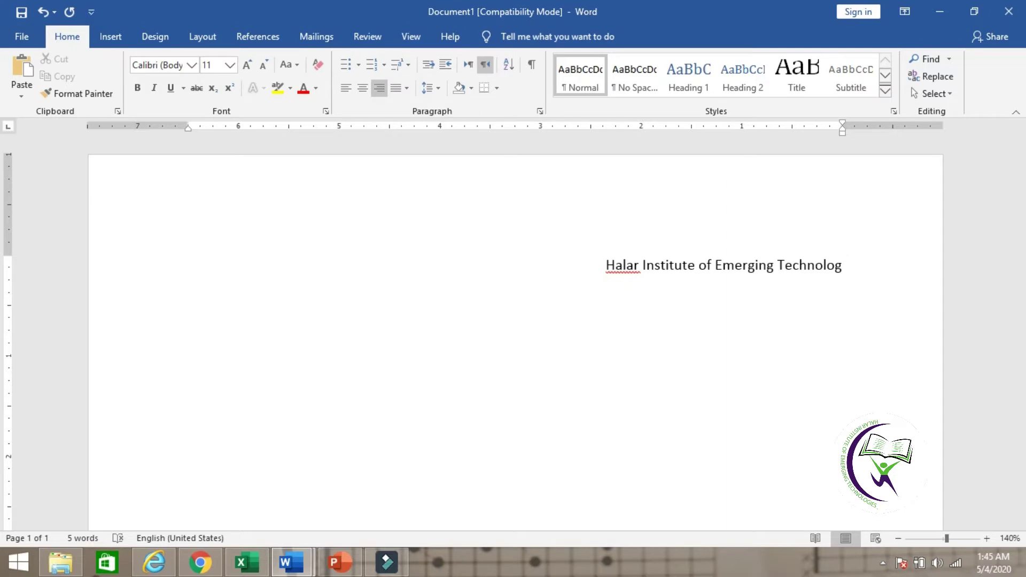
key("BackSpace")
type("gies")
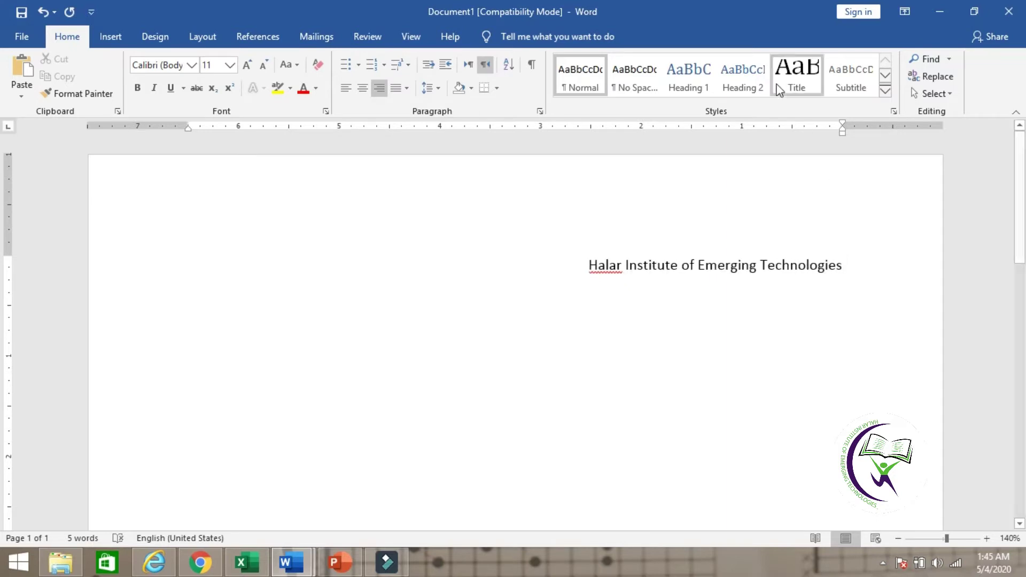
Return the line to left-to-right direction and insert "Text direction fron left to right" as a new line above it.
left_click(469, 66)
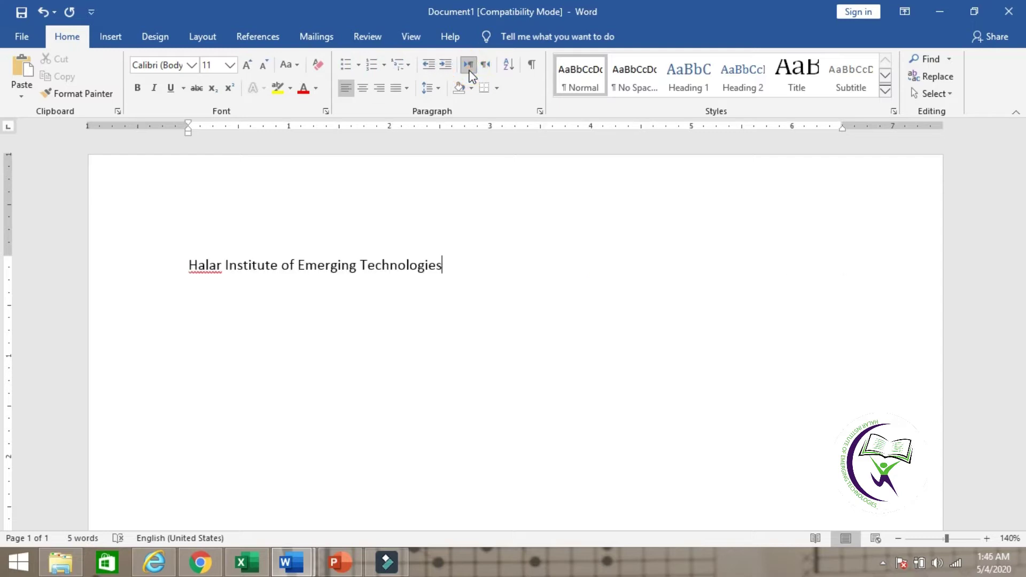
key("Return")
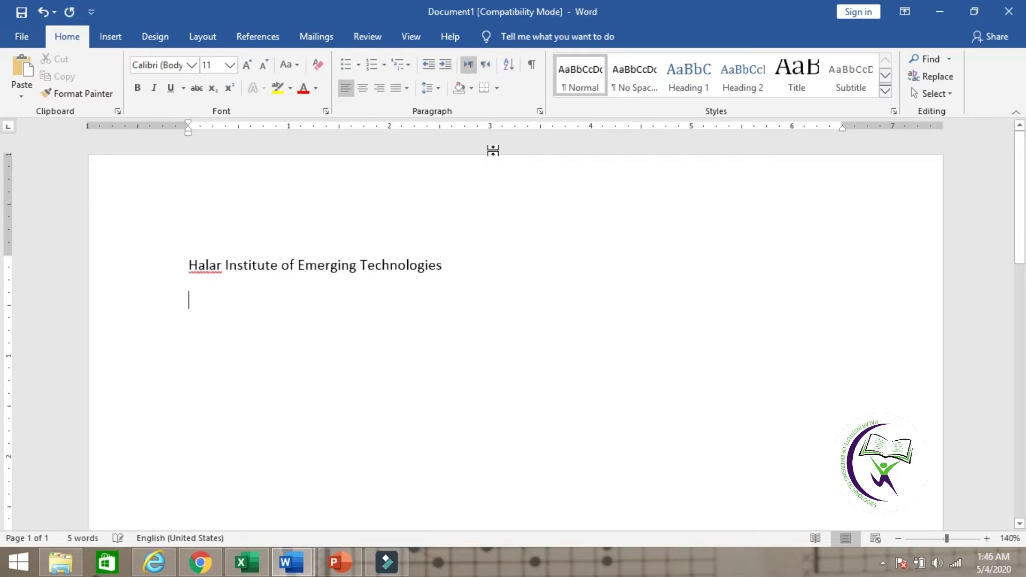
left_click(187, 261)
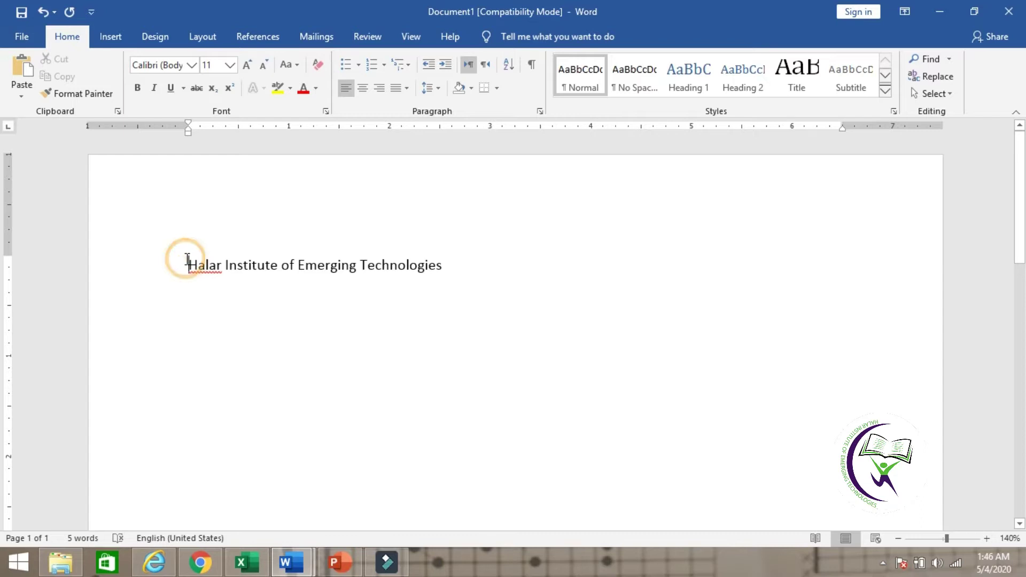
key("Return")
key("Up")
type("Text di")
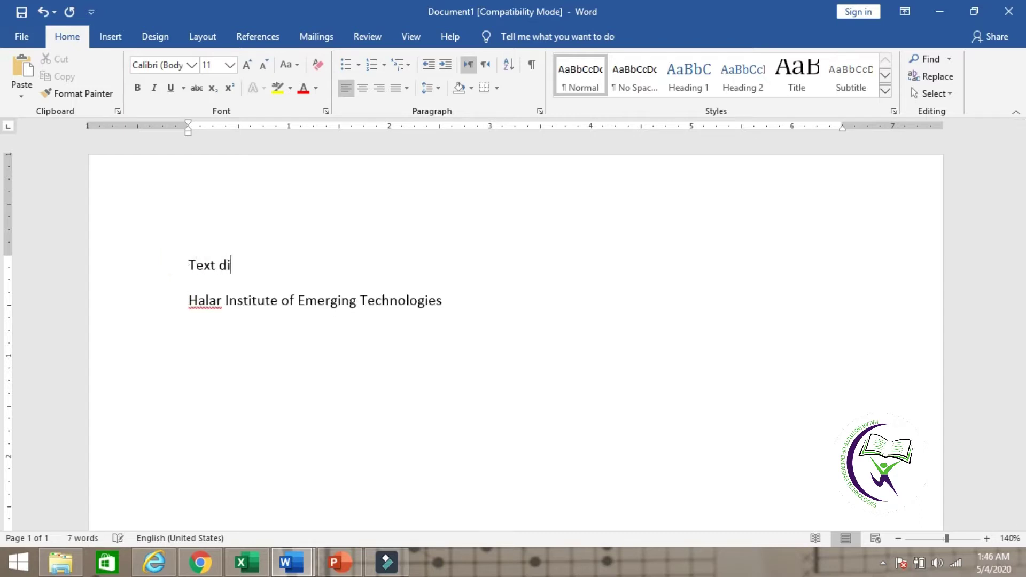
type("rection fron ")
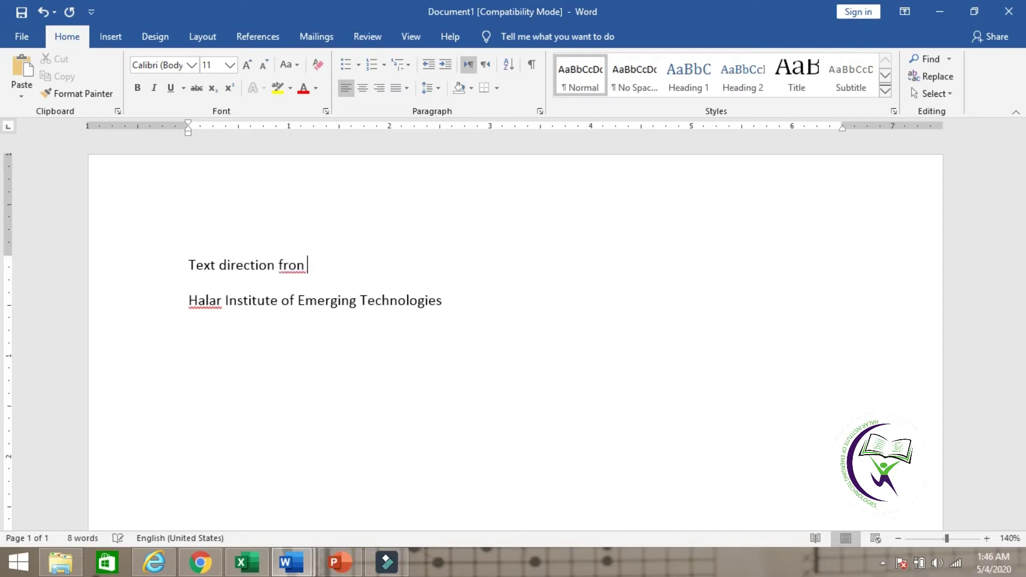
type("left to right")
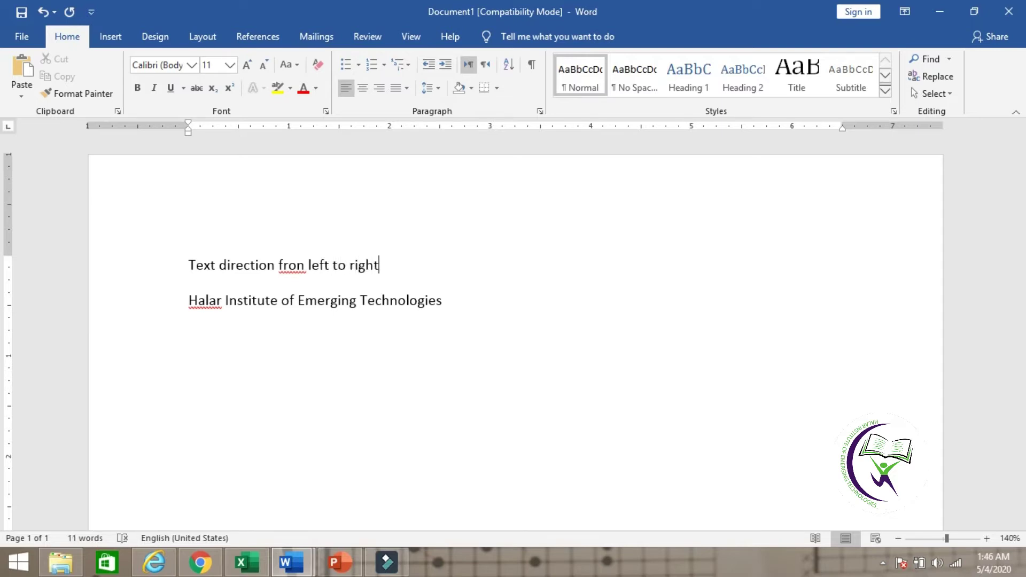
key("Down")
Below the institute line, add "Text direction from right to left" followed by a copy of "Halar Institute of Emerging Technologies".
right_click(298, 306)
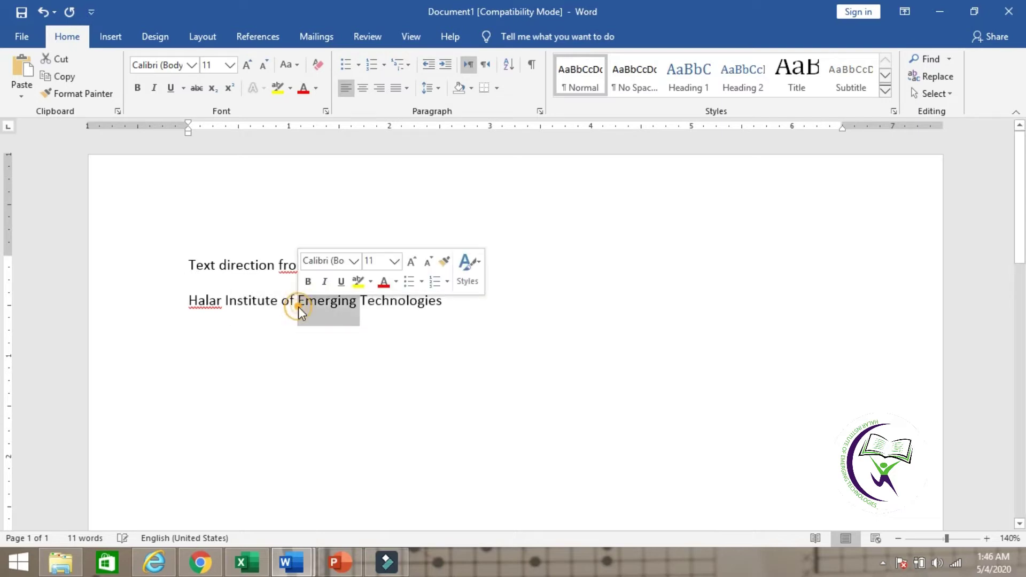
triple_click(298, 307)
key("ctrl+c")
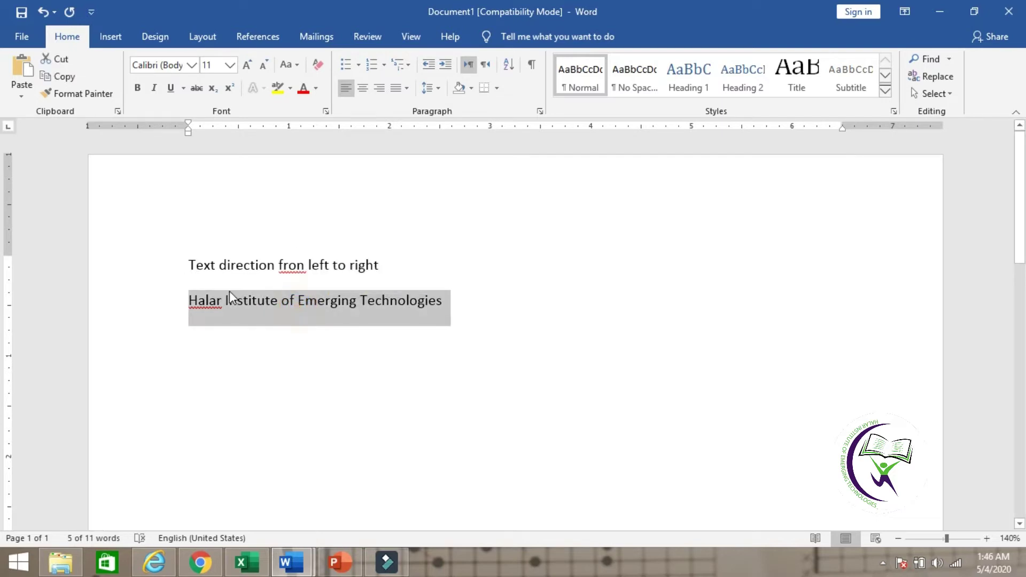
left_click(509, 295)
key("Return")
type("Text di")
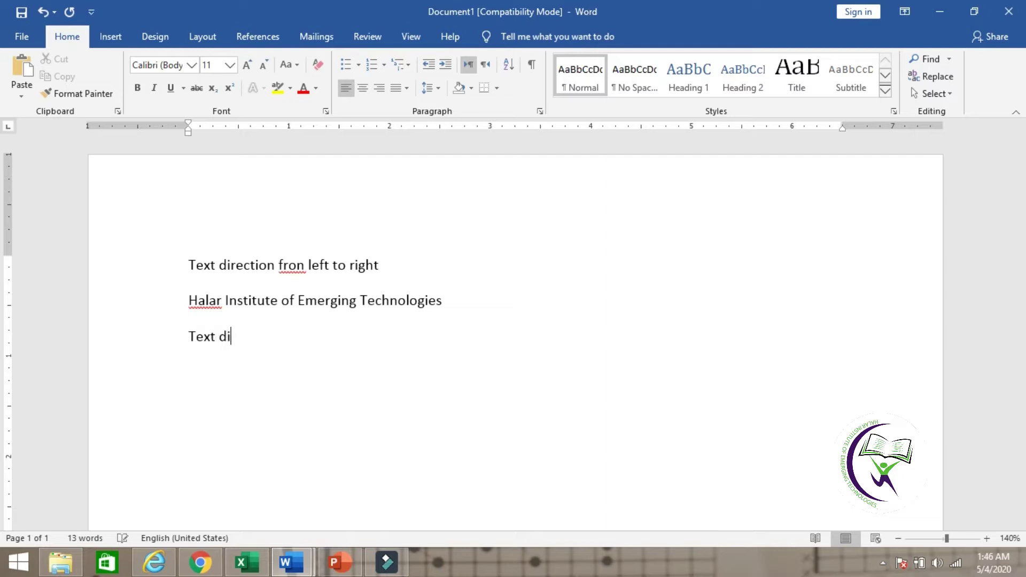
type("rection from righ")
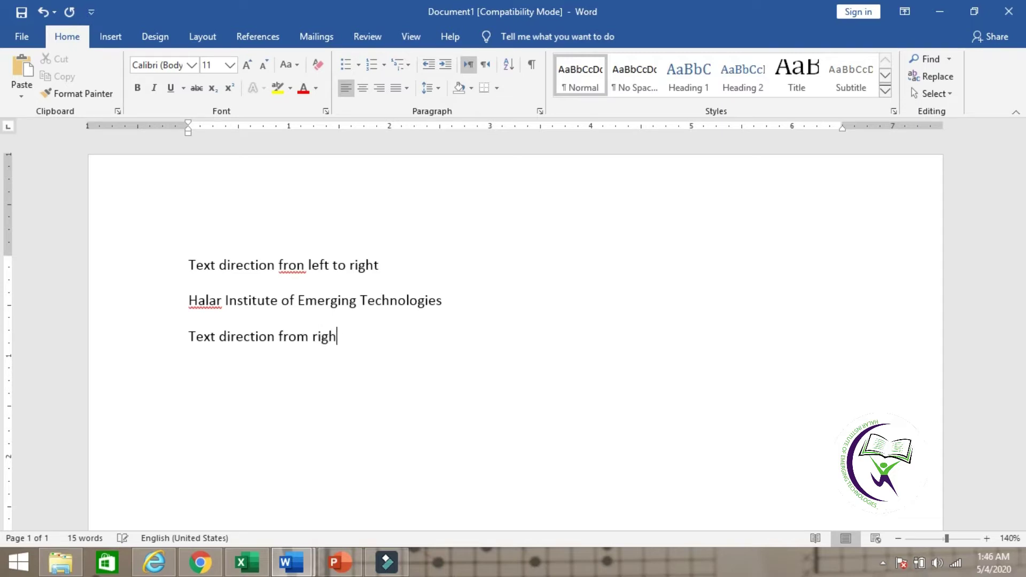
type("t to left")
key("Return")
key("ctrl+v")
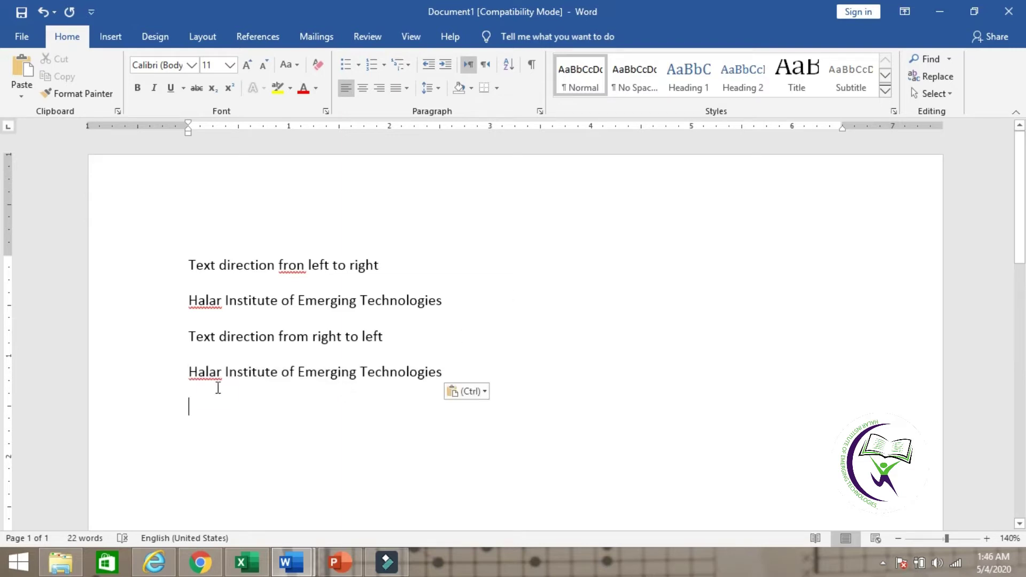
Set the copied institute line to right-to-left text direction.
left_click(191, 371)
left_click(485, 64)
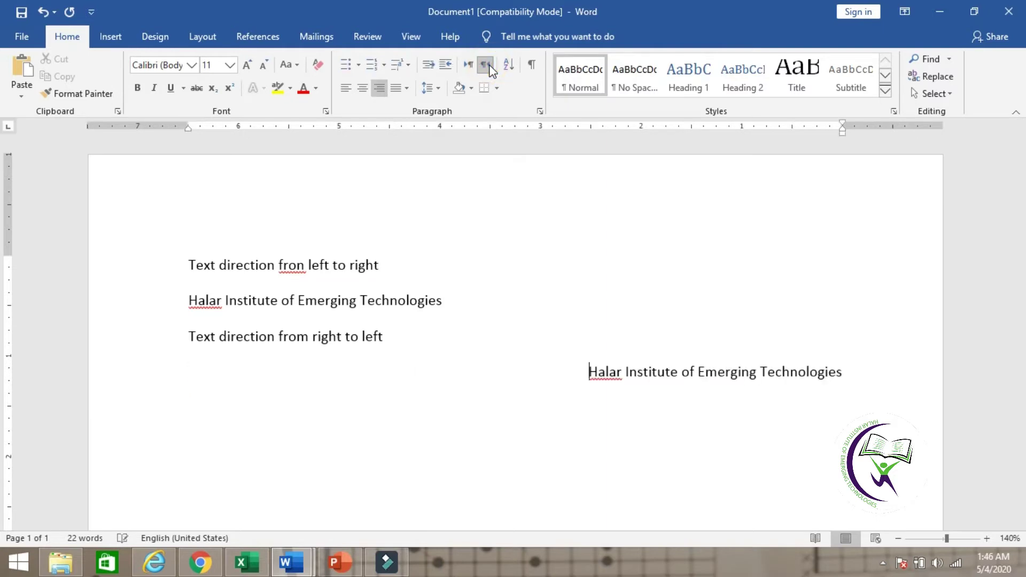
Try adding trial characters at the end of the right-to-left institute line, and remove them again.
left_click(855, 370)
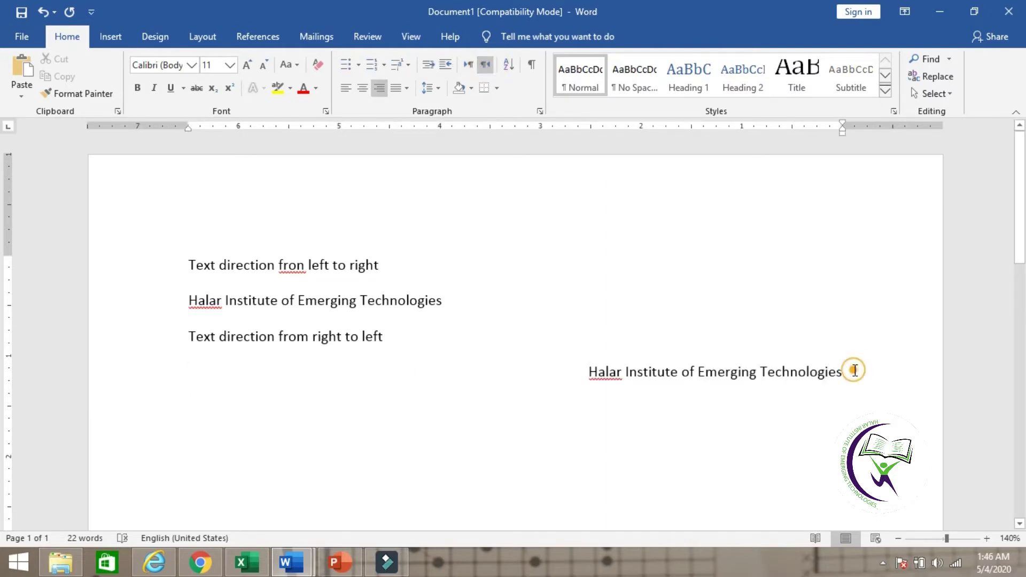
type("jdhk")
key("BackSpace")
key("BackSpace")
key("BackSpace")
key("BackSpace")
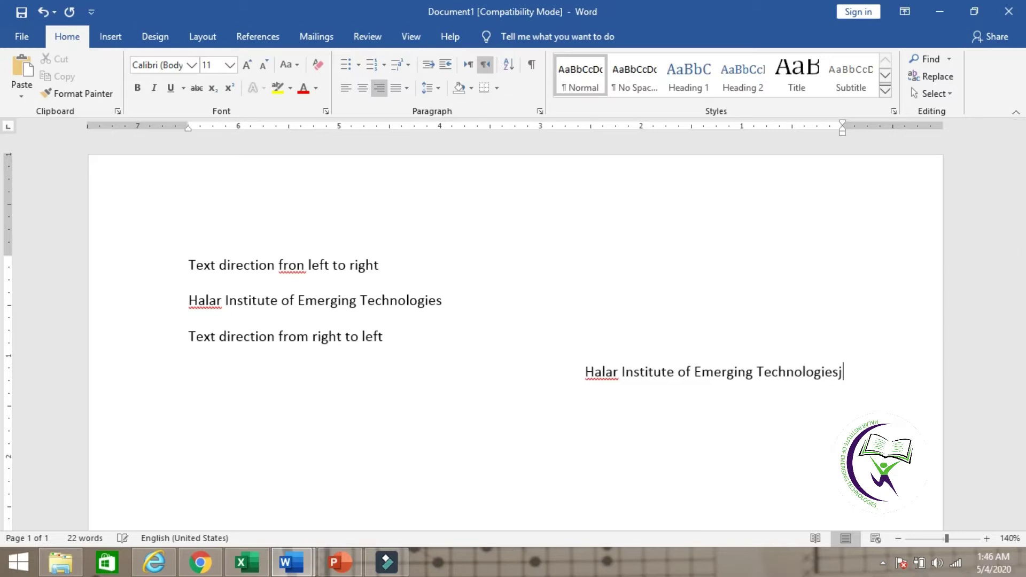
Add an empty paragraph below the right-to-left line and set it to left-to-right direction.
key("alt+shift")
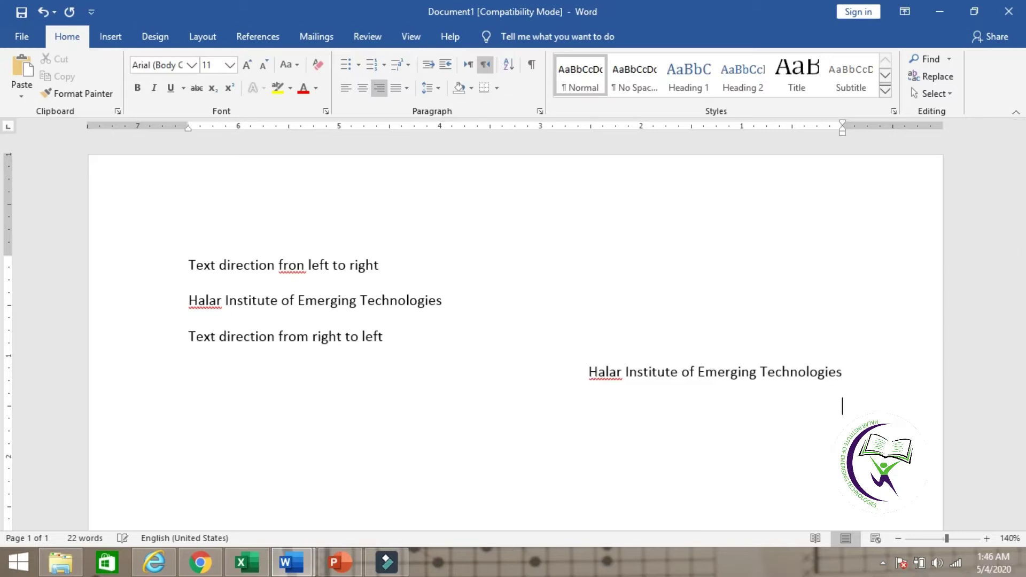
key("Return")
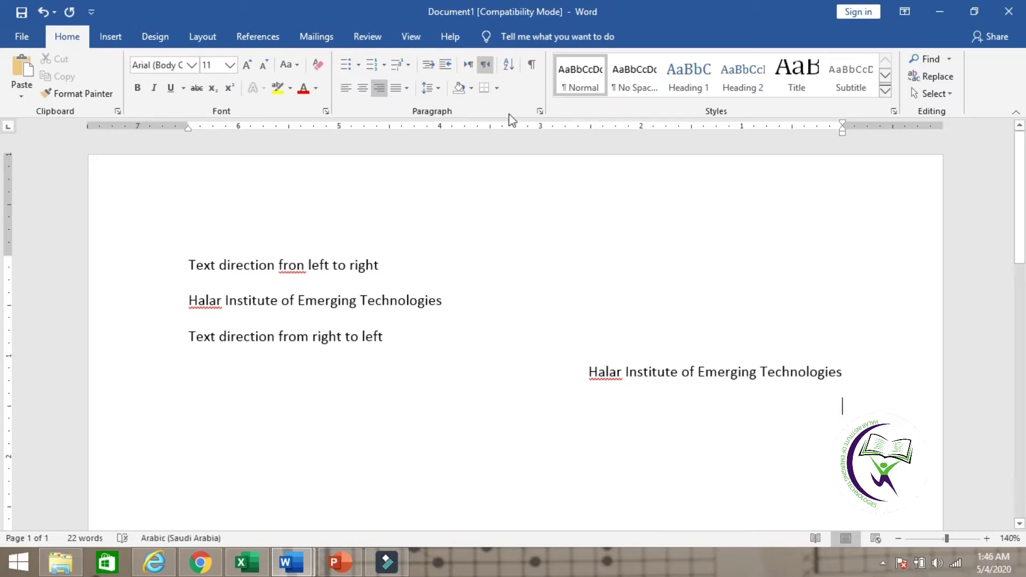
left_click(468, 66)
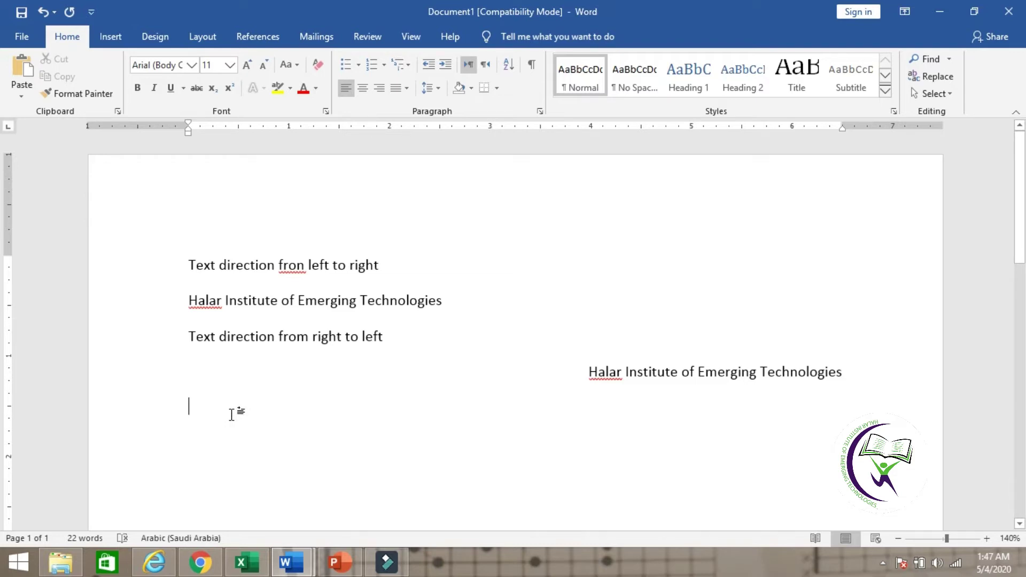
type("appl")
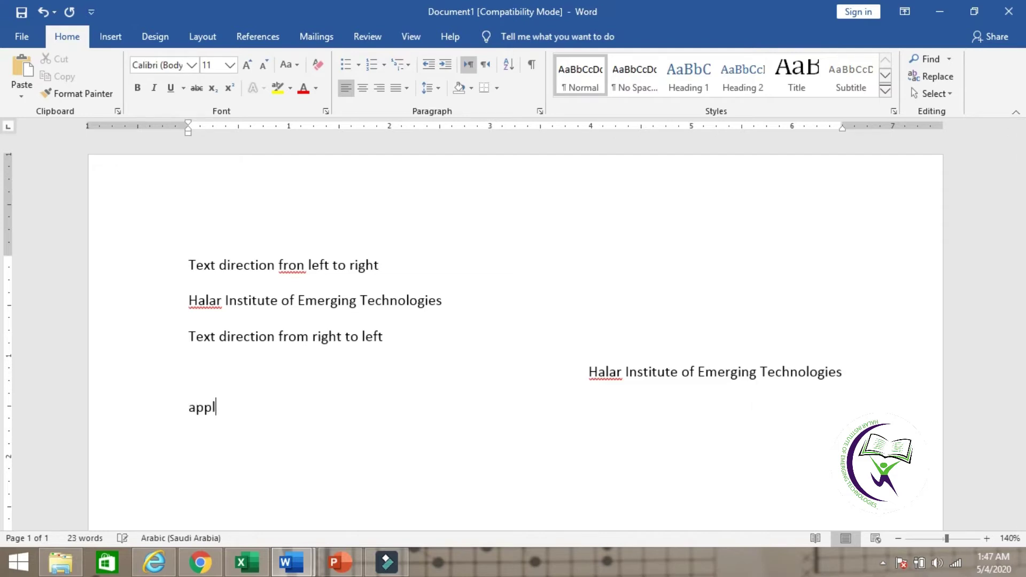
key("BackSpace")
key("BackSpace")
key("BackSpace")
key("BackSpace")
Write the words "Cat", "Board", "Keyboard" and "Computer" on separate lines below the right-to-left line.
type("cat")
key("Return")
type("board")
key("Return")
type("kye")
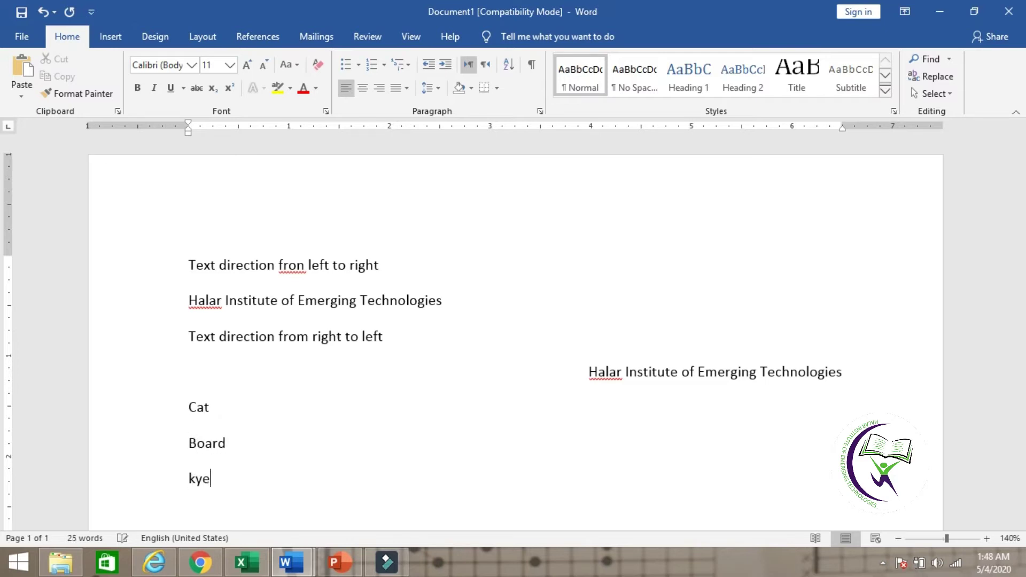
key("BackSpace")
key("BackSpace")
type("eyboard")
key("Return")
type("computer")
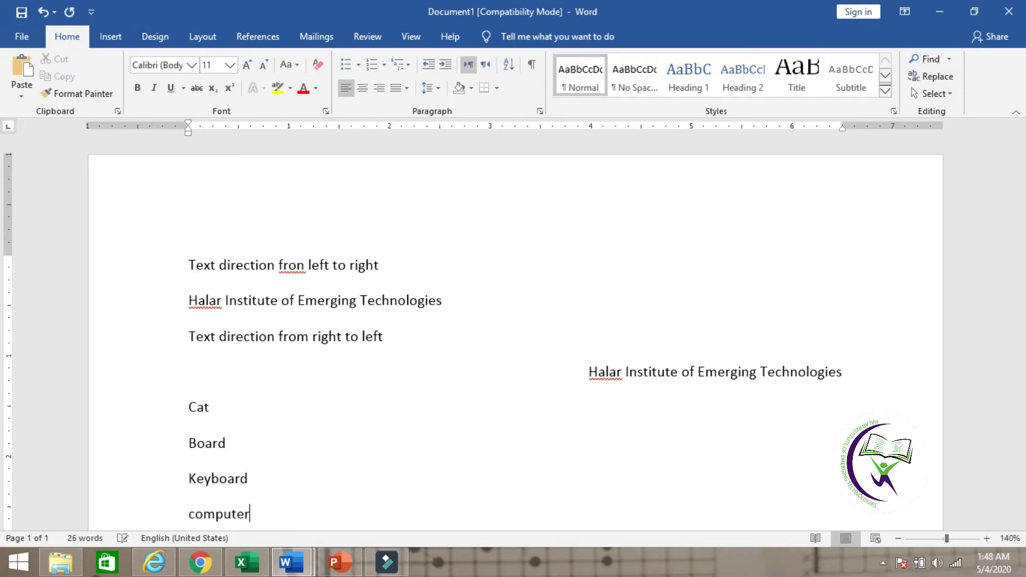
key("Return")
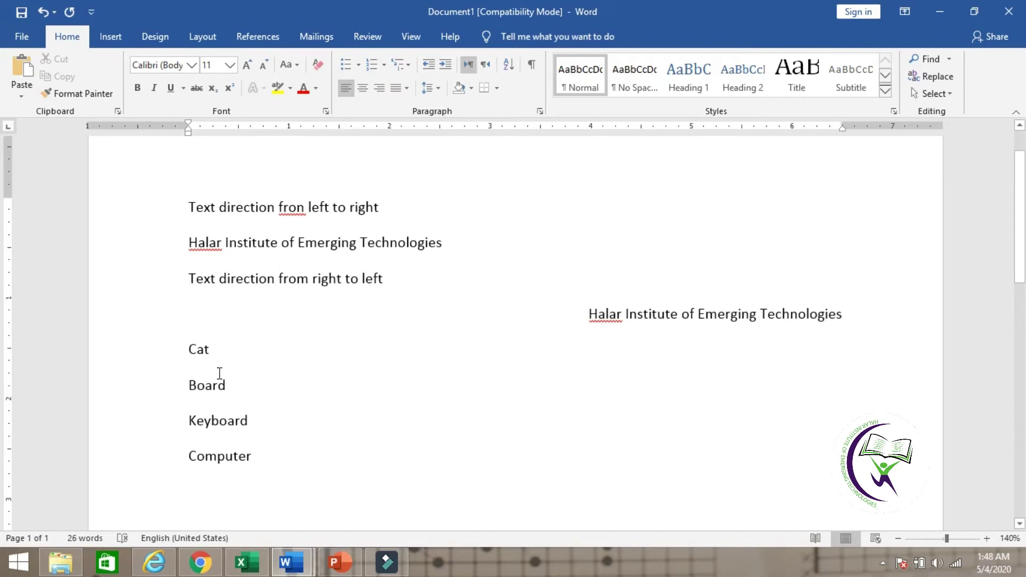
Sort the four-word list from "Cat" to "Computer" by paragraphs as text in ascending order, with no header row.
left_click_drag(185, 348, 280, 466)
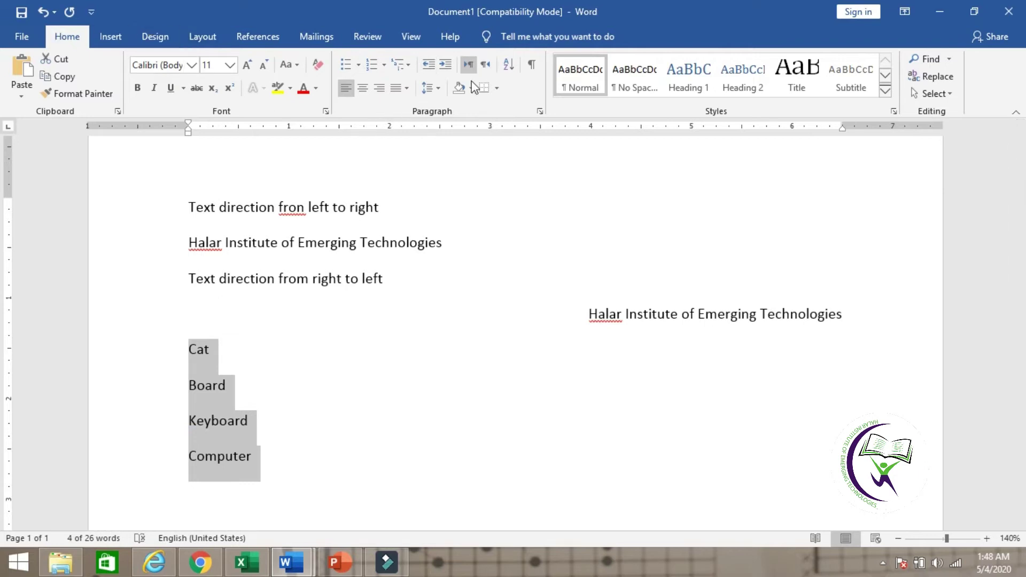
left_click(514, 68)
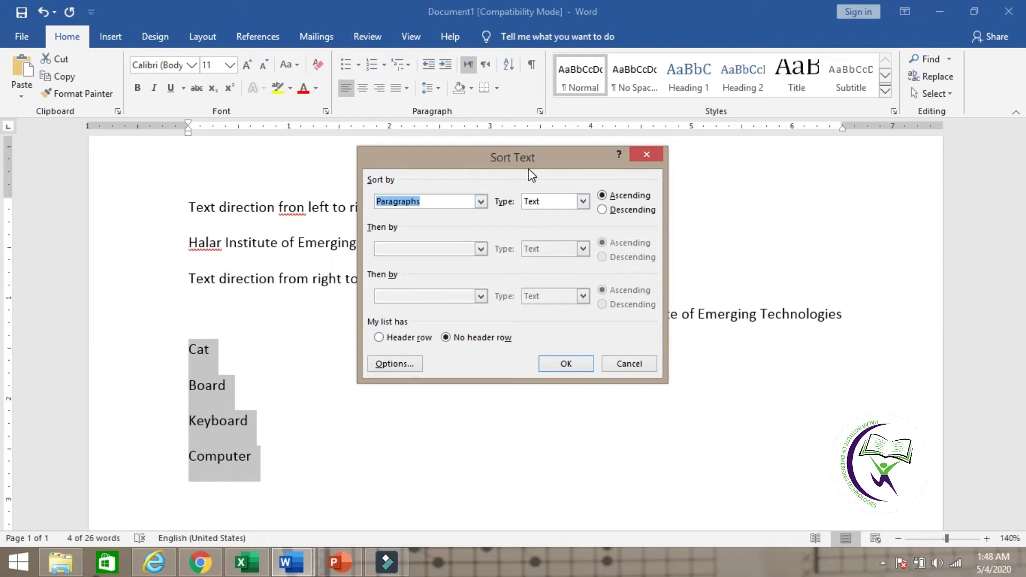
left_click(480, 201)
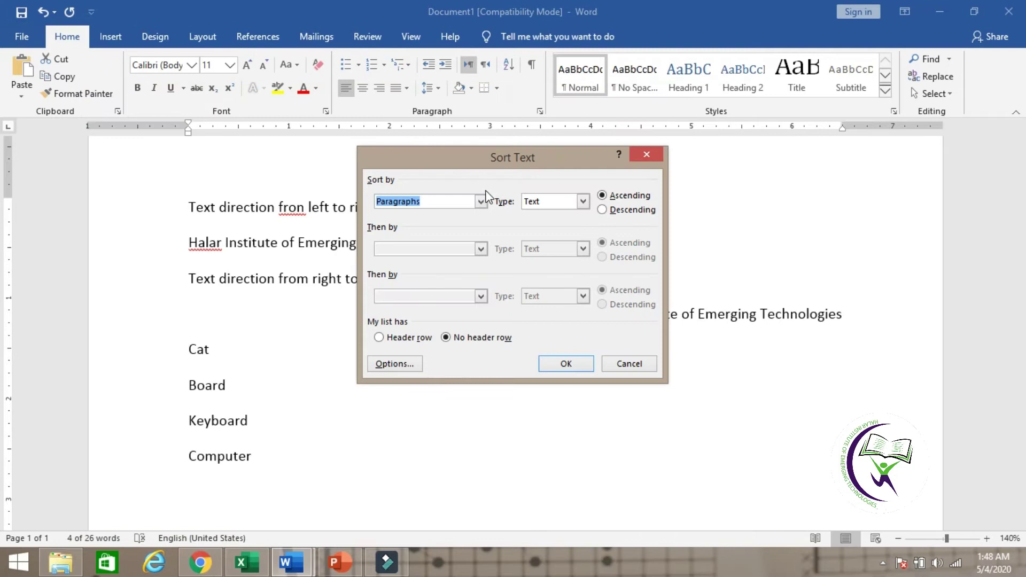
left_click(482, 201)
left_click(482, 201)
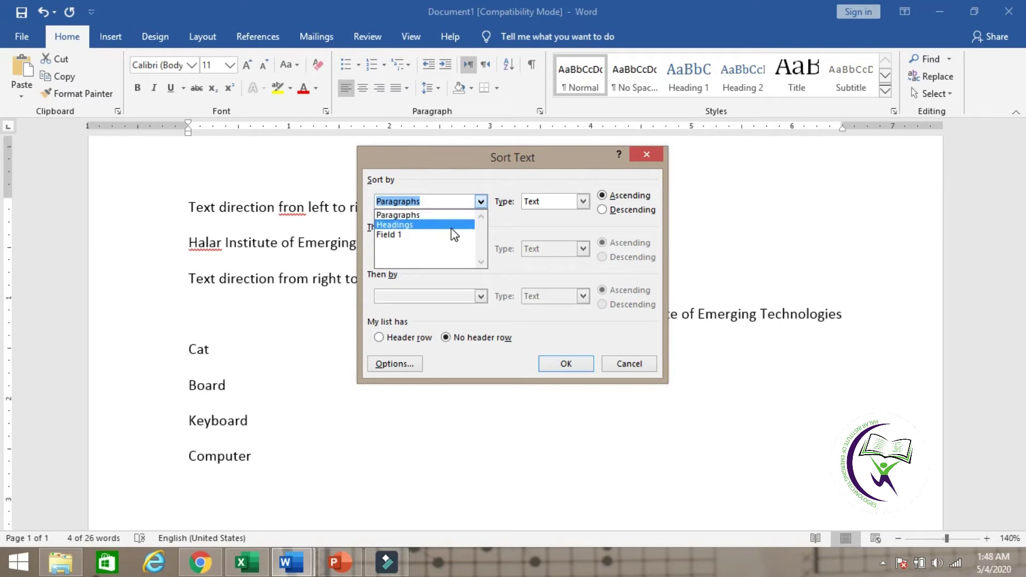
left_click(482, 202)
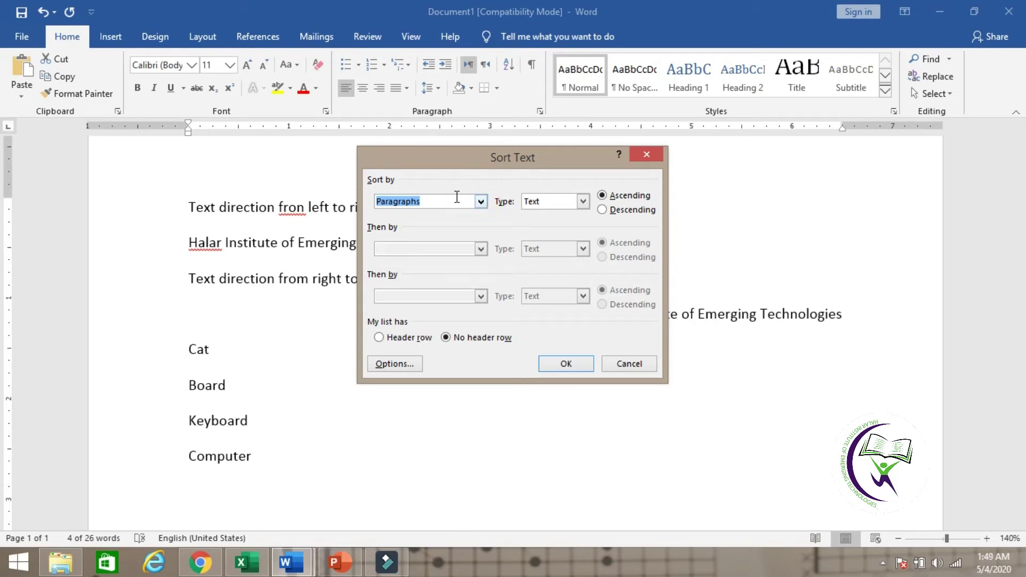
left_click(582, 202)
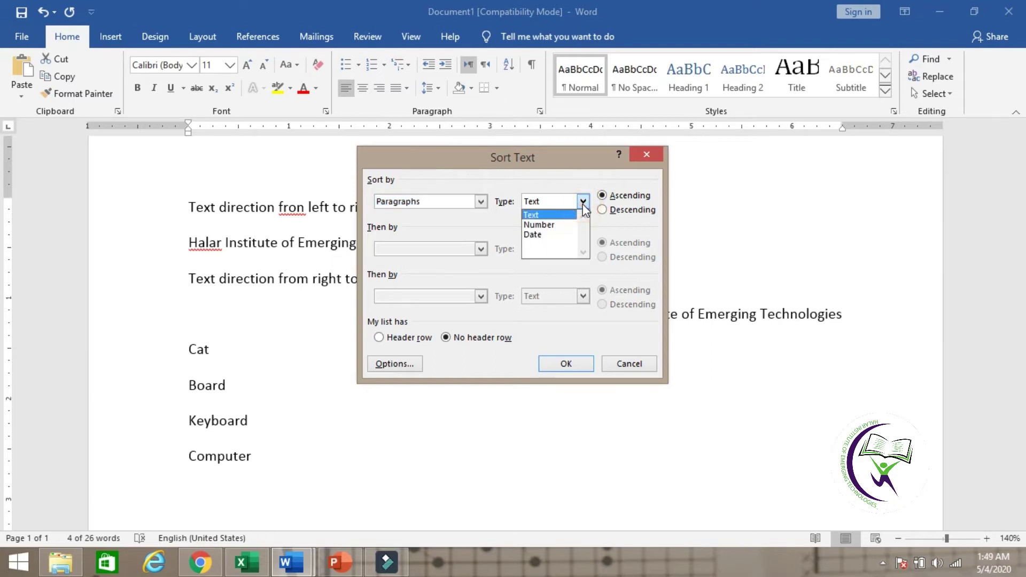
left_click(545, 221)
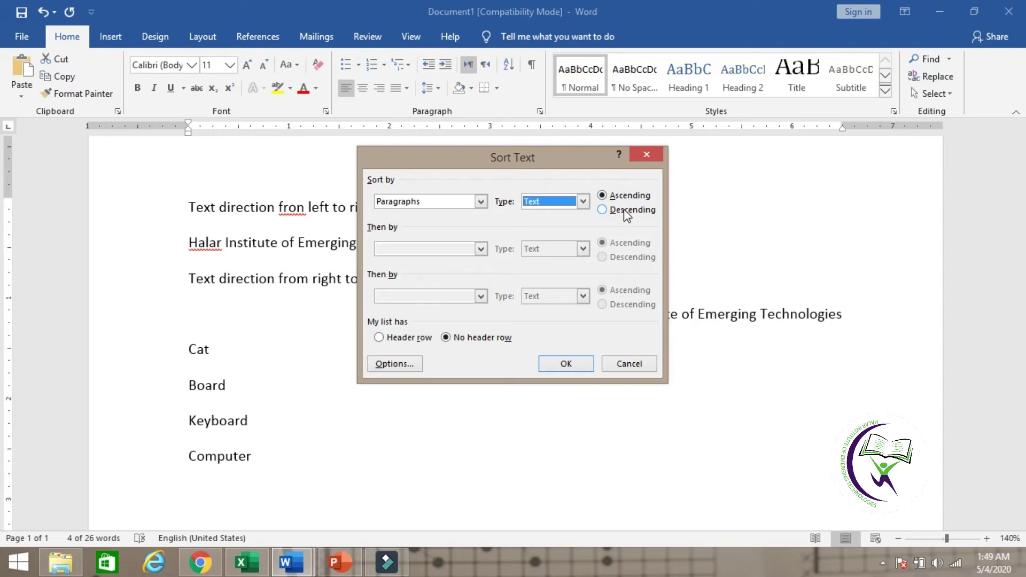
left_click(575, 365)
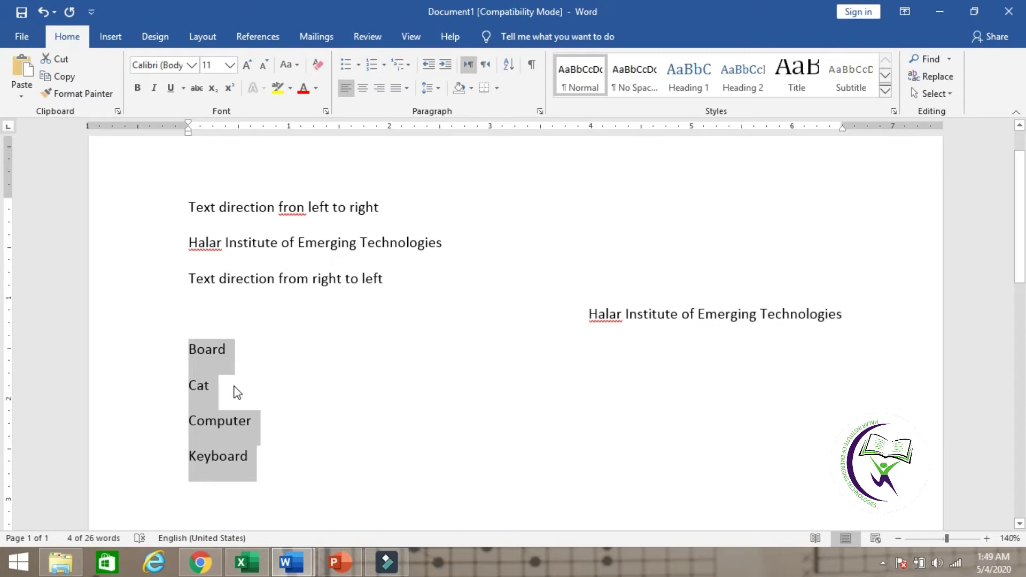
Write the numbers 2, 3, 45 and 6 on separate lines below the word list, leaving an empty paragraph between.
key("Right")
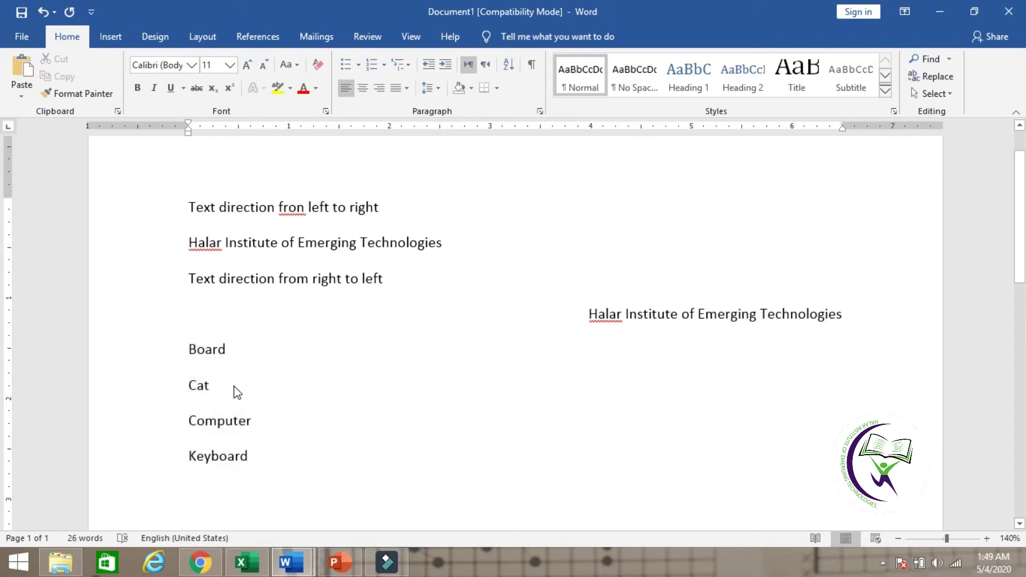
key("Return")
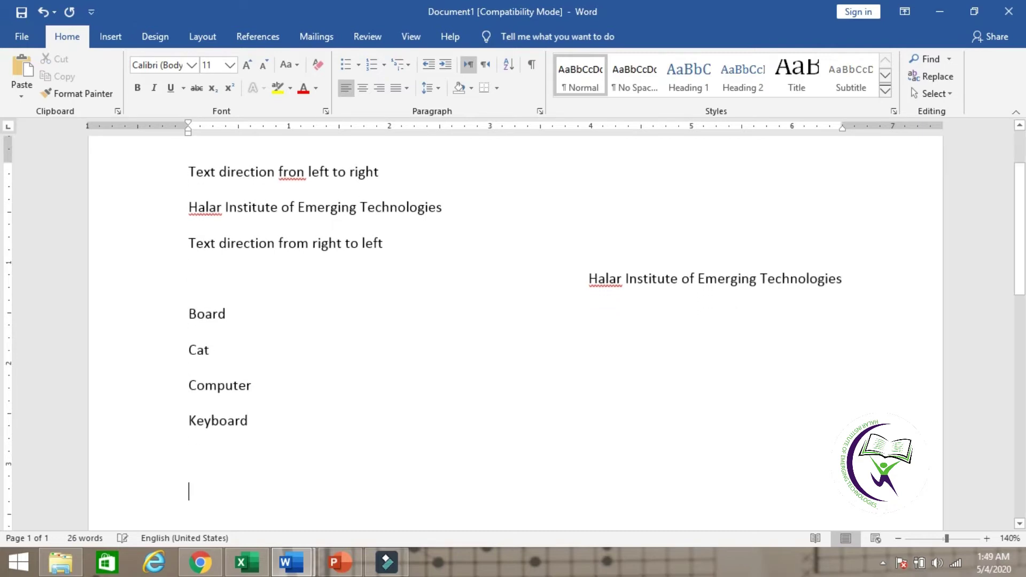
type("2")
key("Return")
type("3")
key("Return")
type("45")
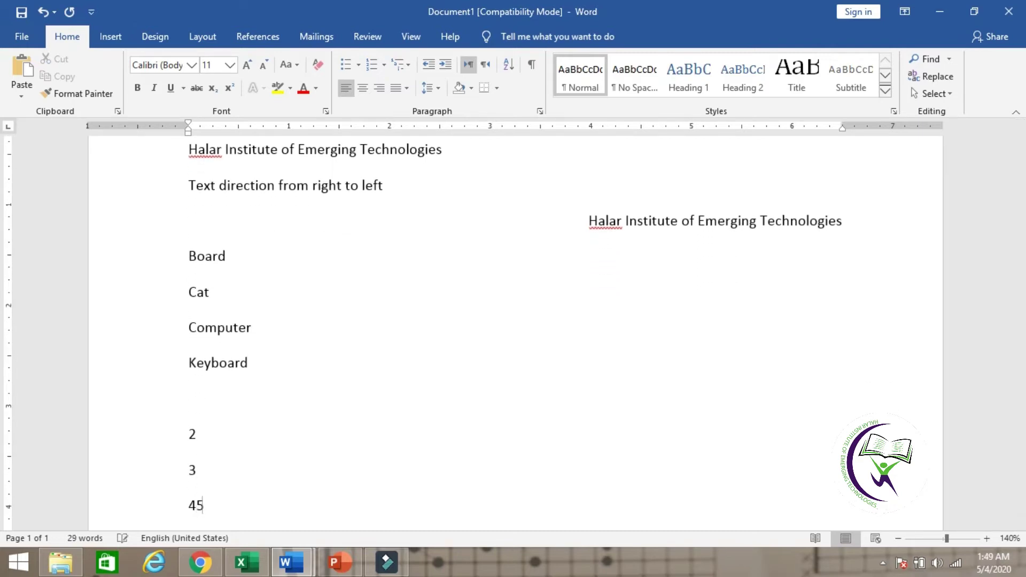
type("6")
key("BackSpace")
key("Return")
type("6")
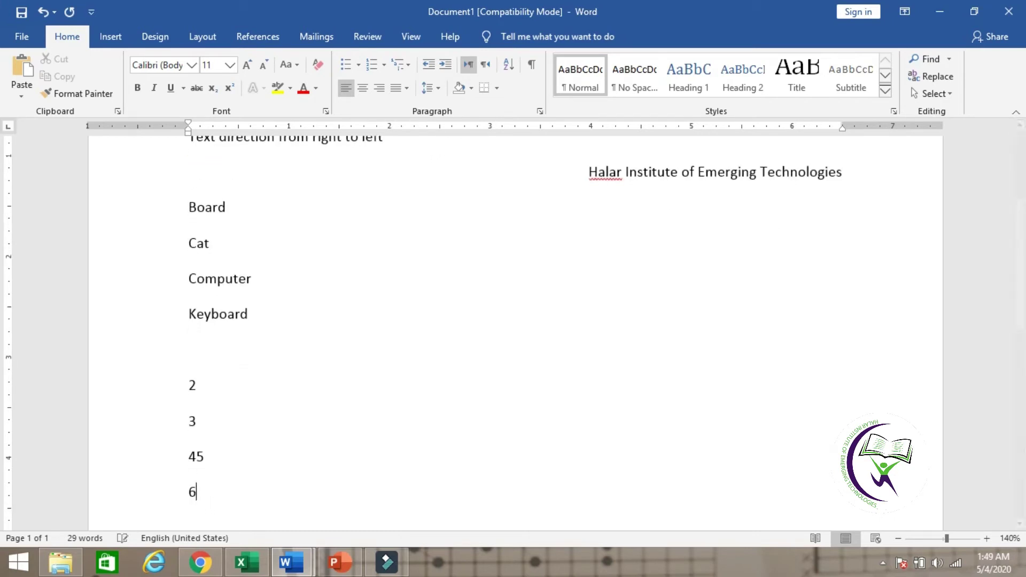
Sort the four numbers by paragraphs with the Number type in descending order.
left_click_drag(183, 383, 236, 506)
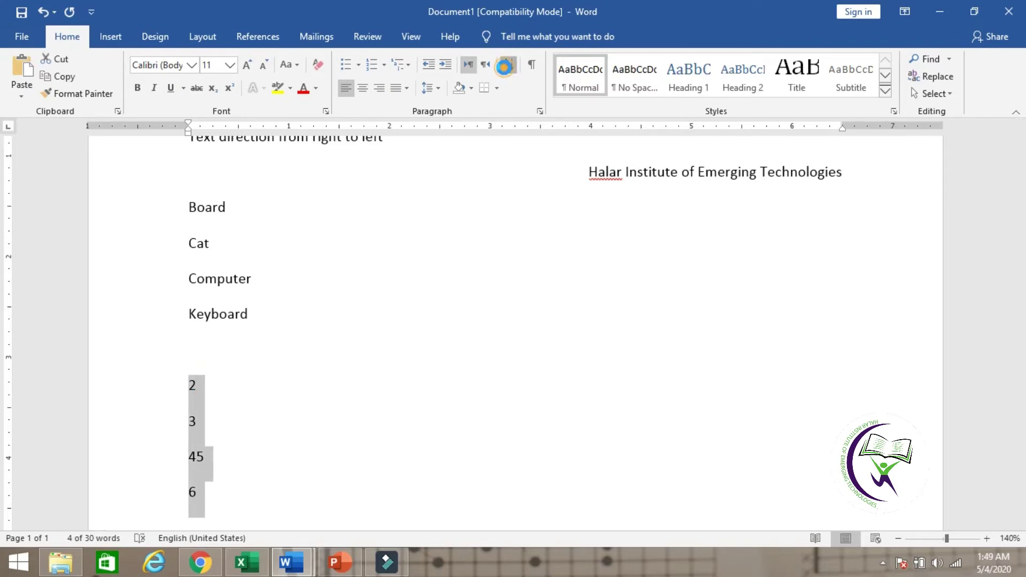
left_click(508, 65)
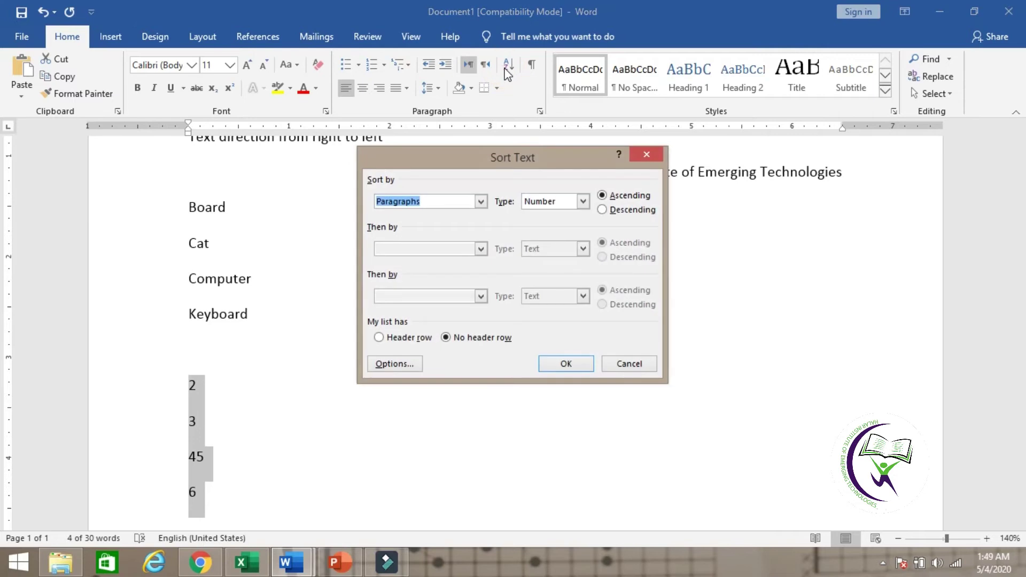
left_click(583, 202)
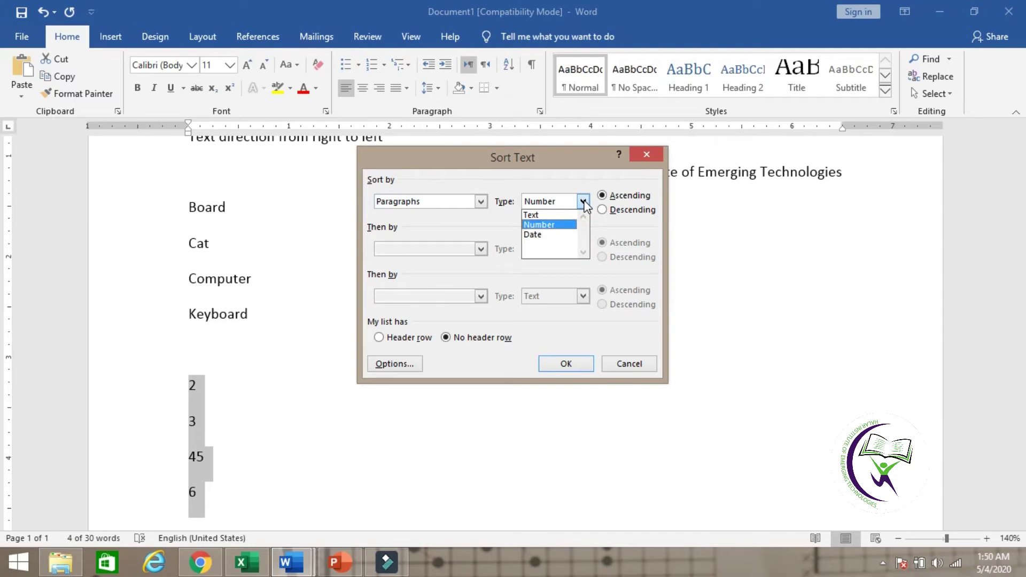
left_click(584, 202)
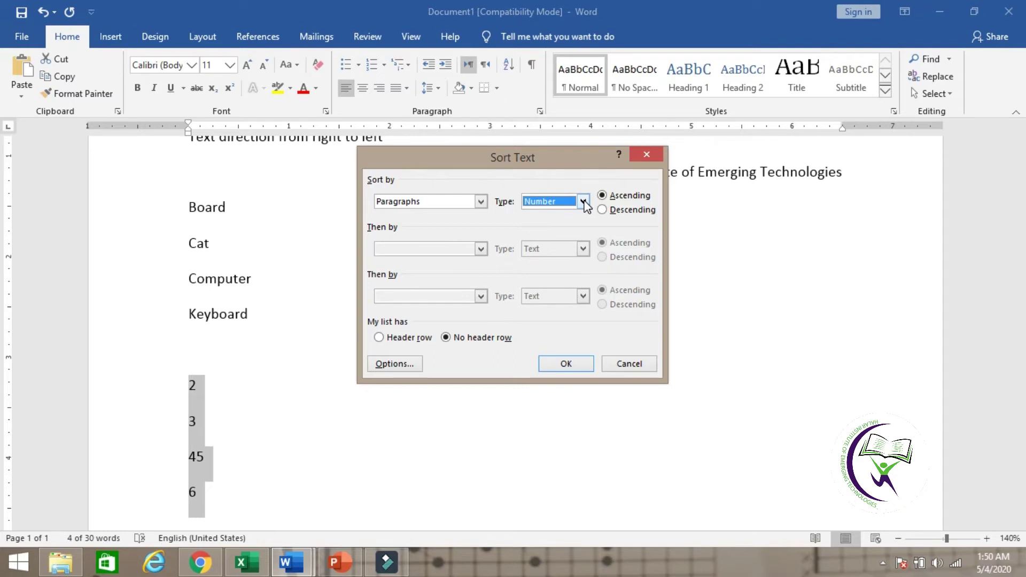
left_click(584, 202)
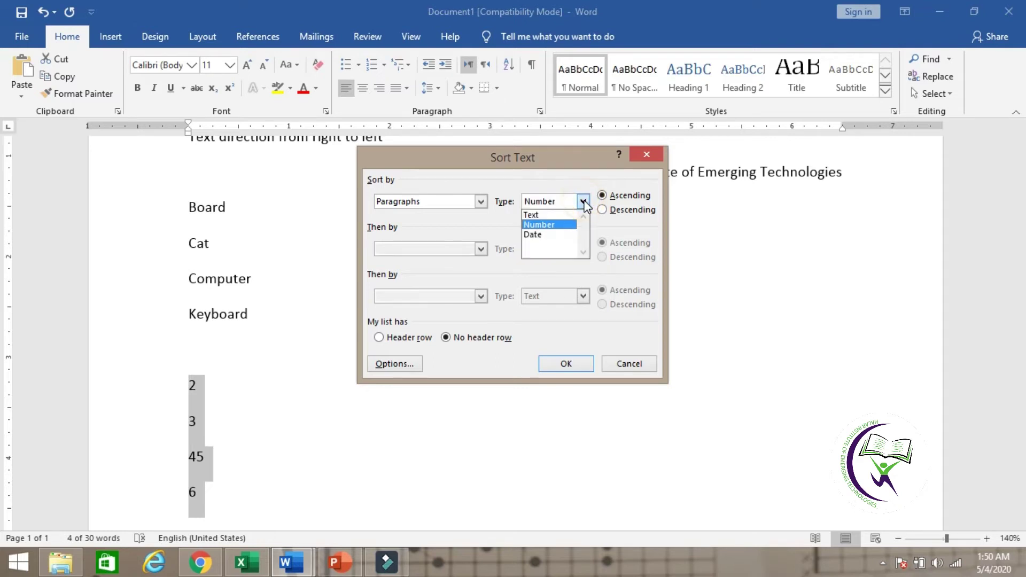
left_click(541, 229)
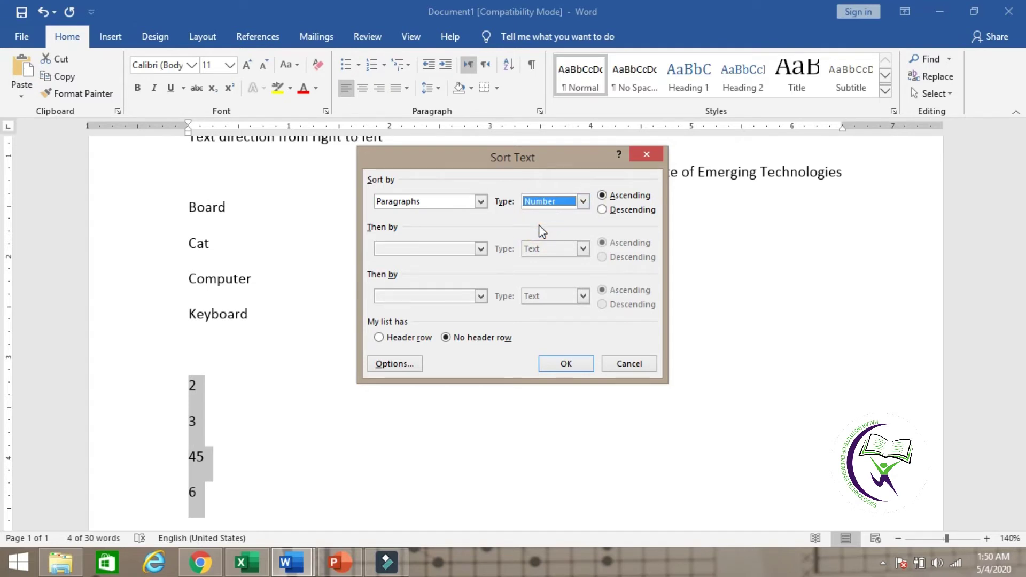
left_click(603, 210)
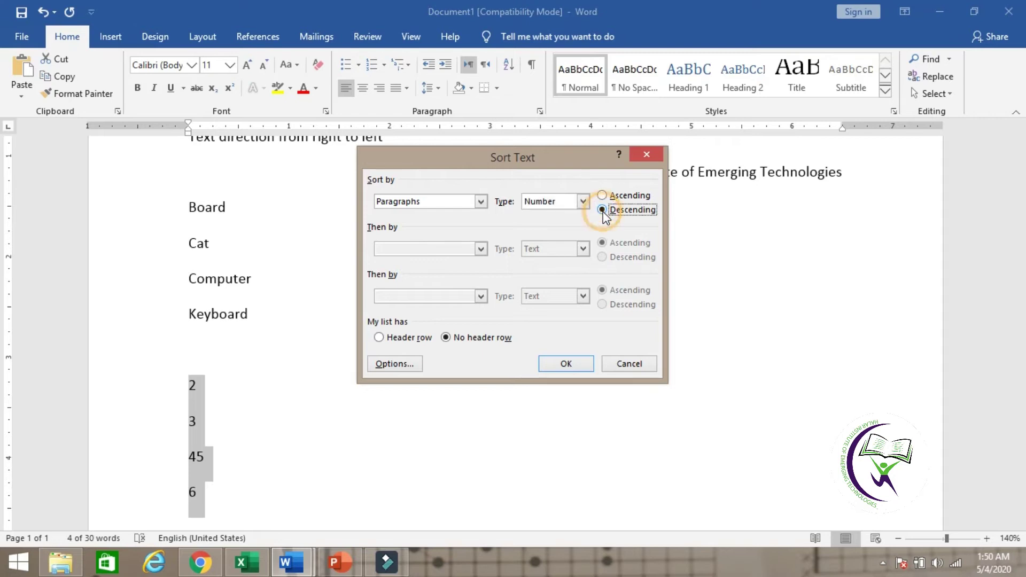
left_click(565, 363)
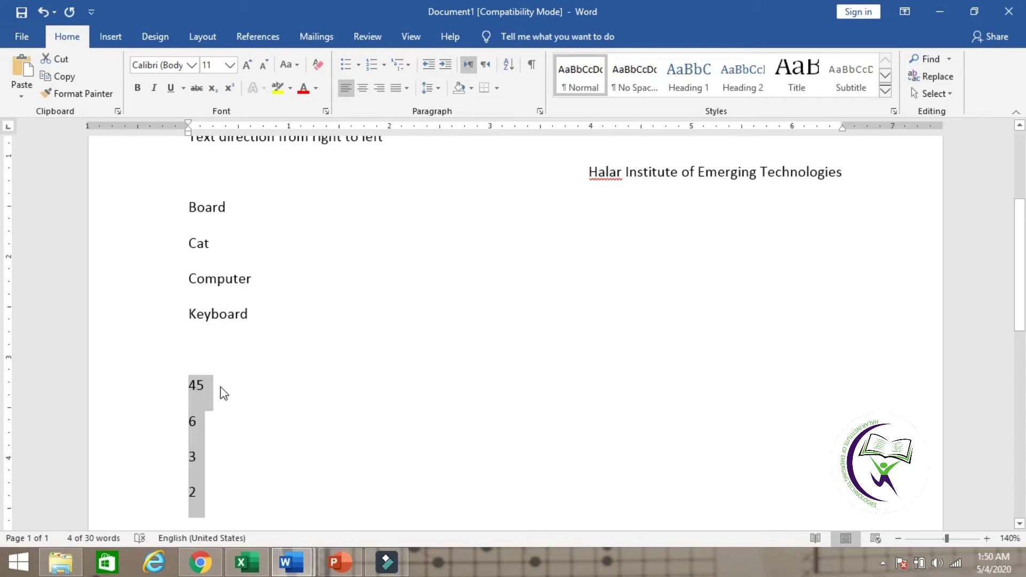
Add the date 12/4/2020 on a new line below the number list.
left_click(210, 489)
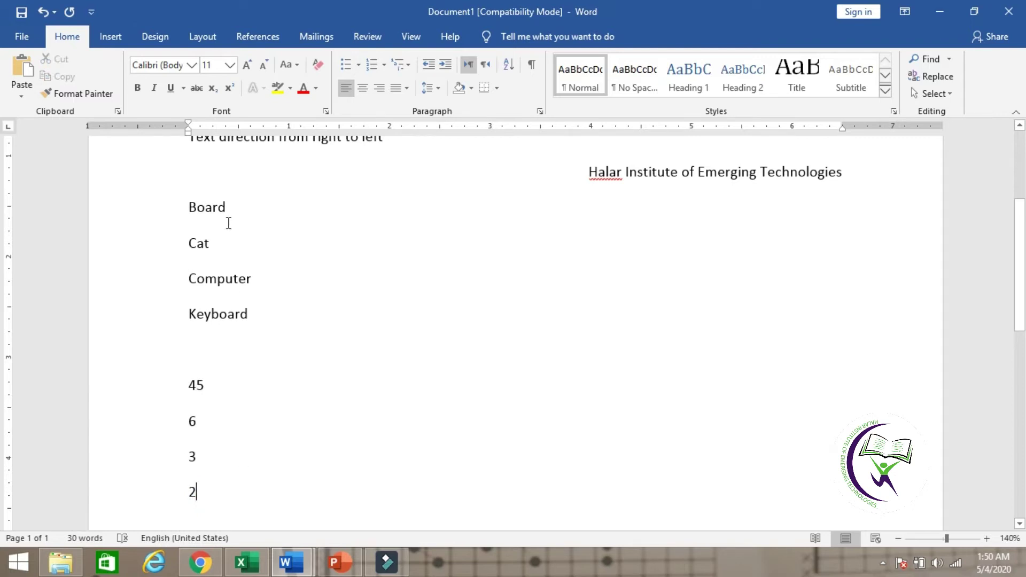
key("Return")
type("12/")
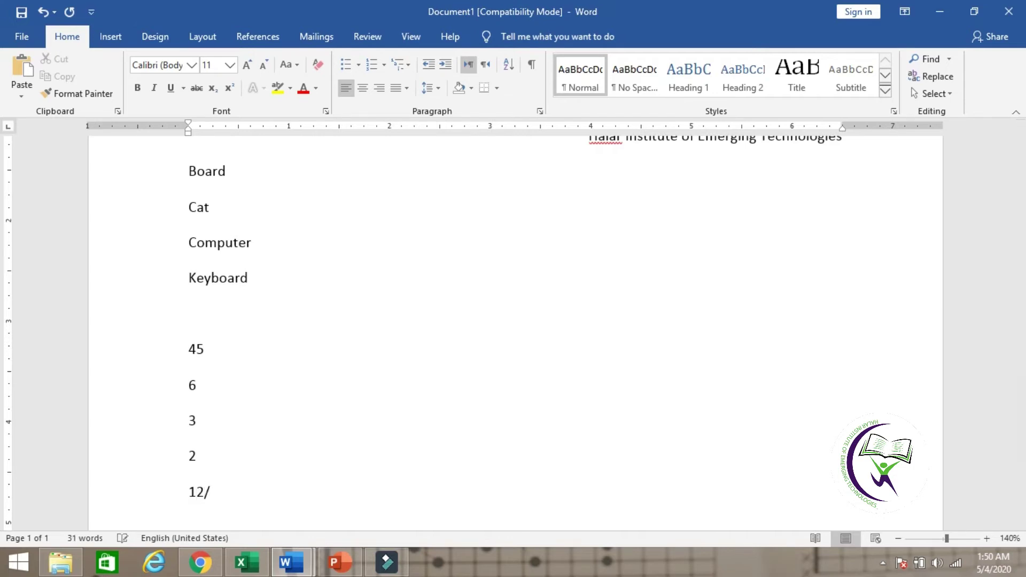
type("4/2002")
key("BackSpace")
key("BackSpace")
type("20")
key("Return")
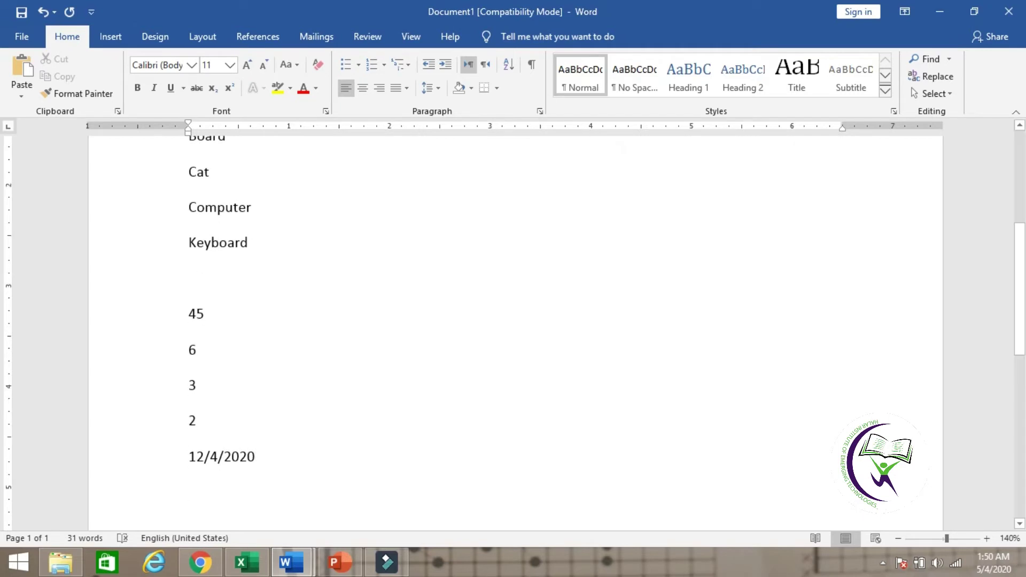
Write the dates 22/4/2020, 6/3/2020 and 7/2/2020 on separate lines below the first date.
type("22")
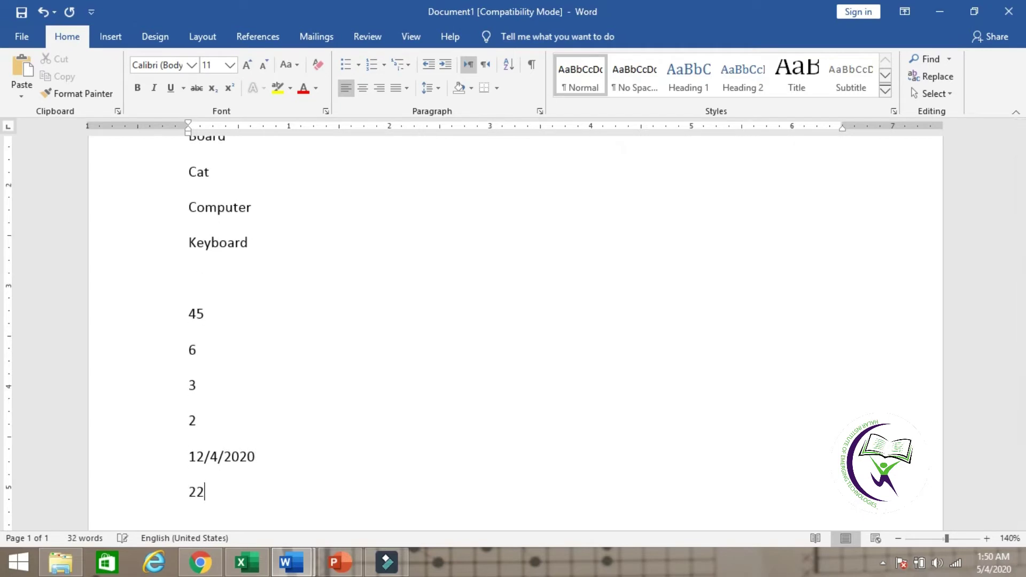
type("/4/2020")
key("Return")
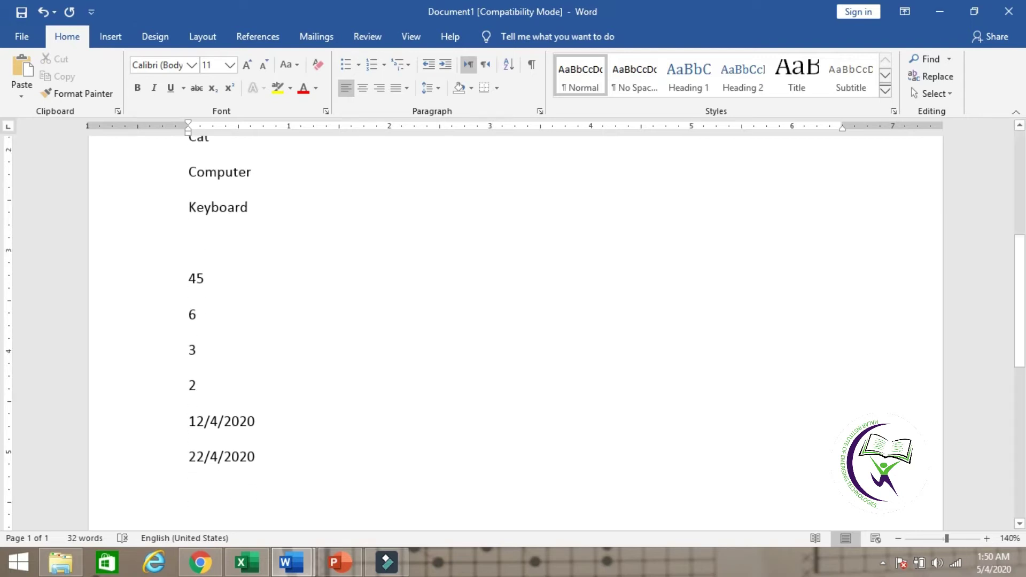
type("6")
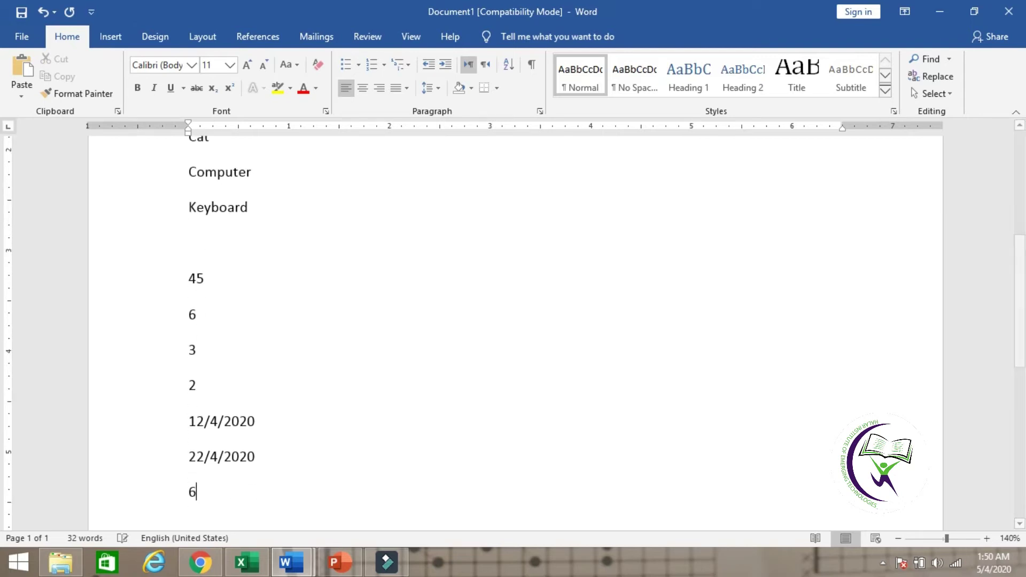
type("/3/2020")
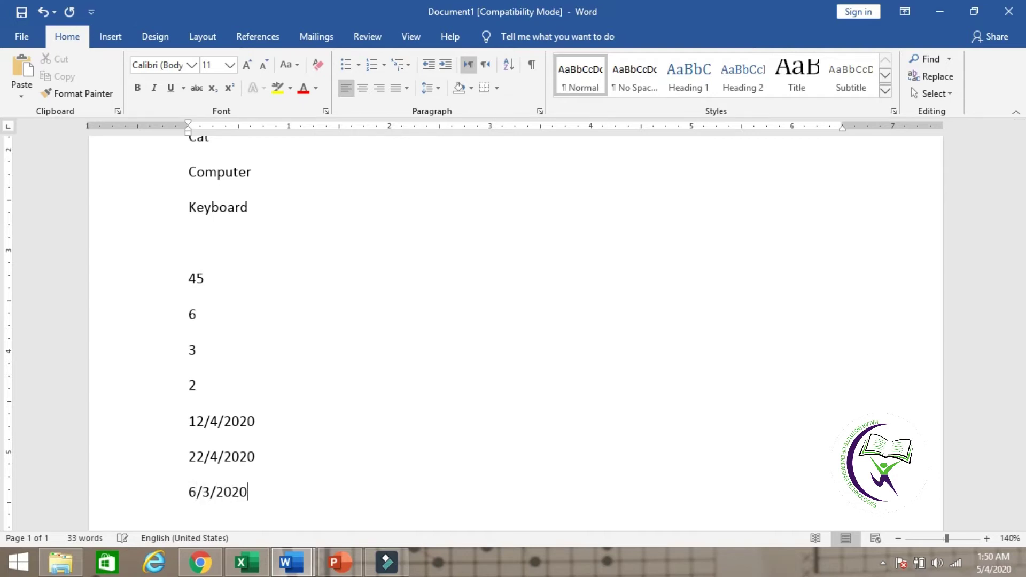
key("Return")
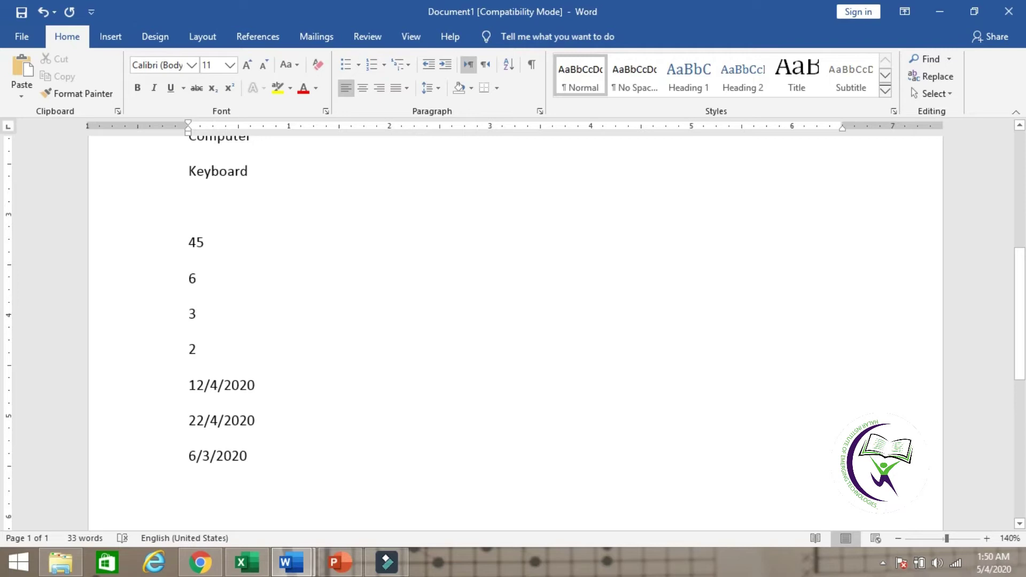
type("7/2/2020")
Sort the four dates by paragraphs with the Date type in ascending order.
left_click_drag(188, 385, 262, 492)
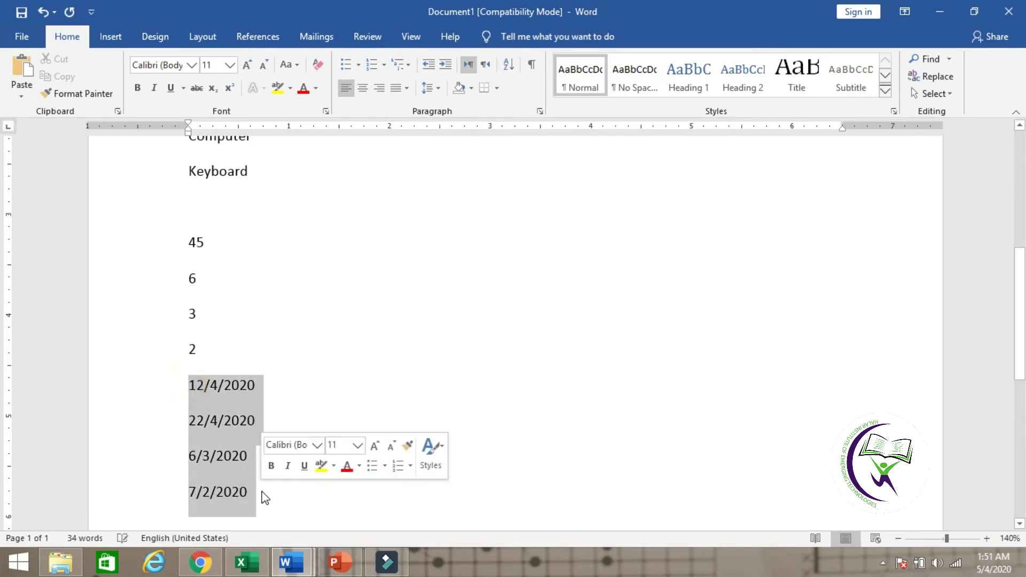
left_click(511, 65)
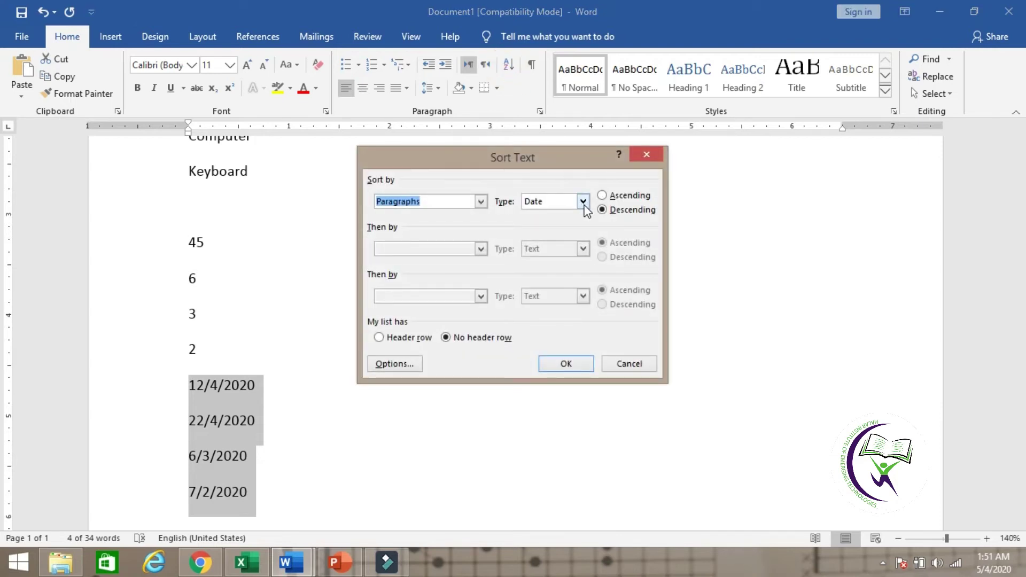
left_click(602, 195)
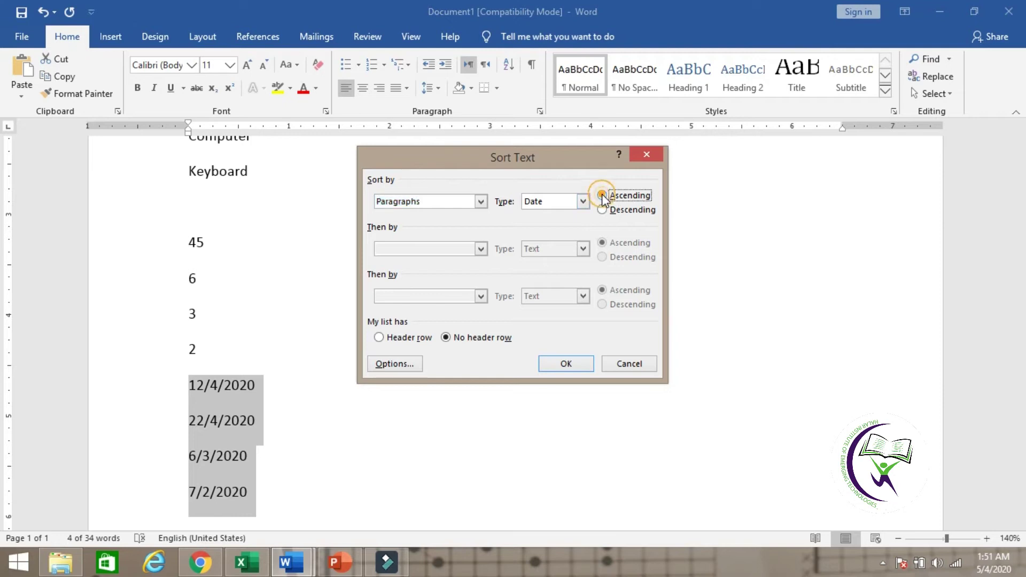
left_click(567, 363)
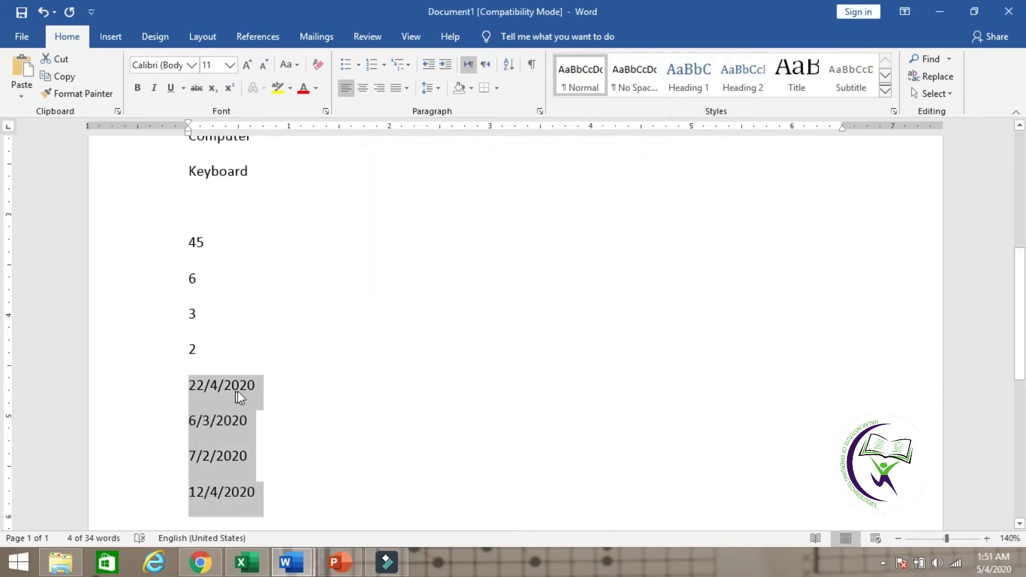
left_click(259, 435)
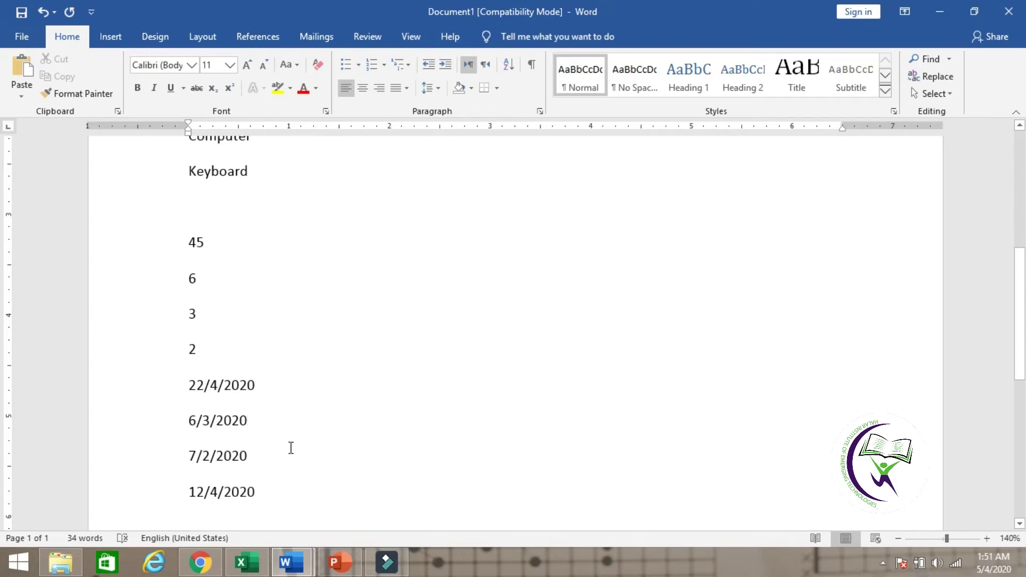
Add an empty paragraph below the last date and place the cursor at the start of "Board".
left_click(253, 496)
key("Return")
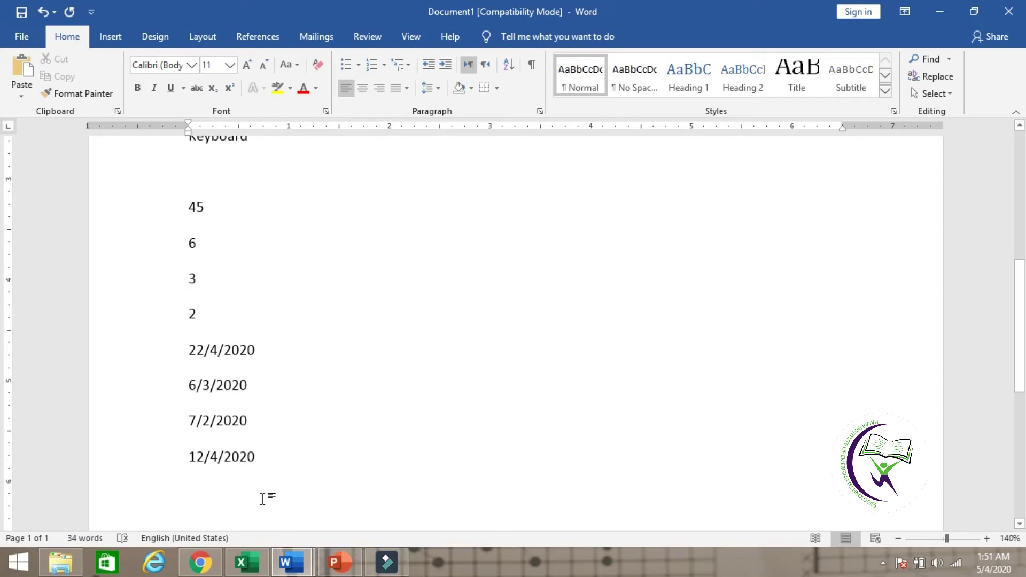
key("Page_Up")
key("Page_Up")
key("Down")
key("Down")
key("Down")
key("Up")
key("Down")
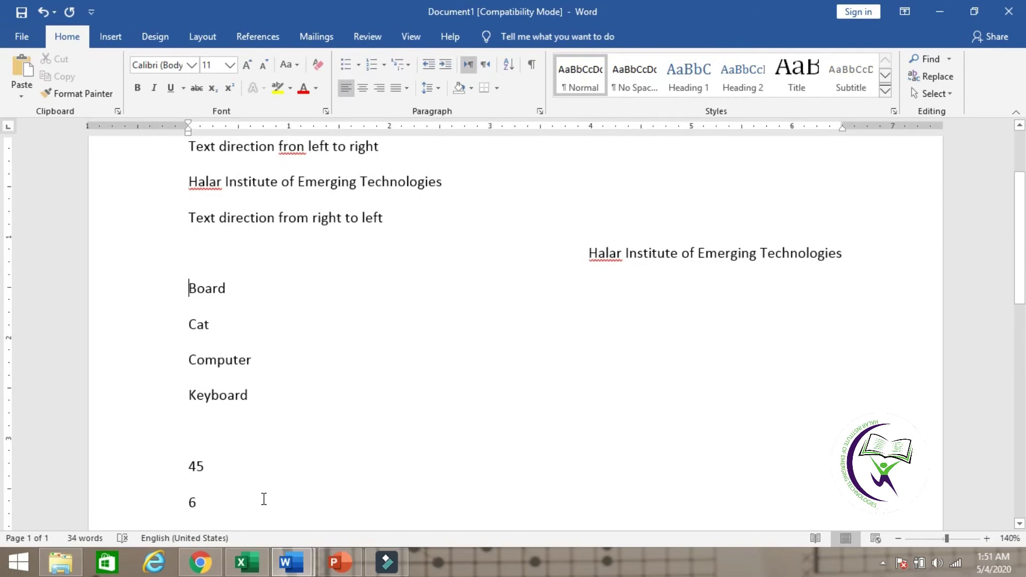
key("Down")
key("Up")
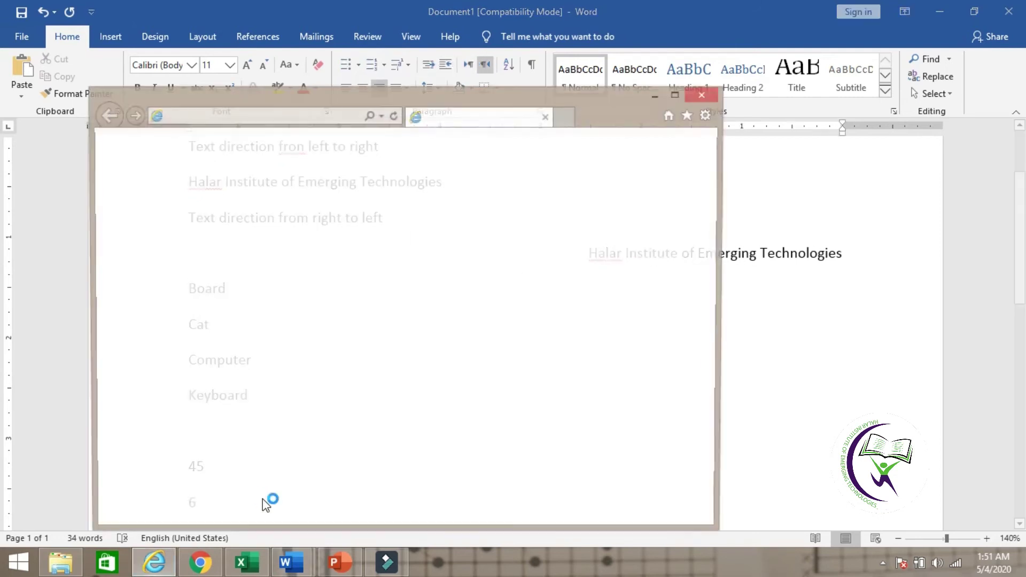
key("alt+F4")
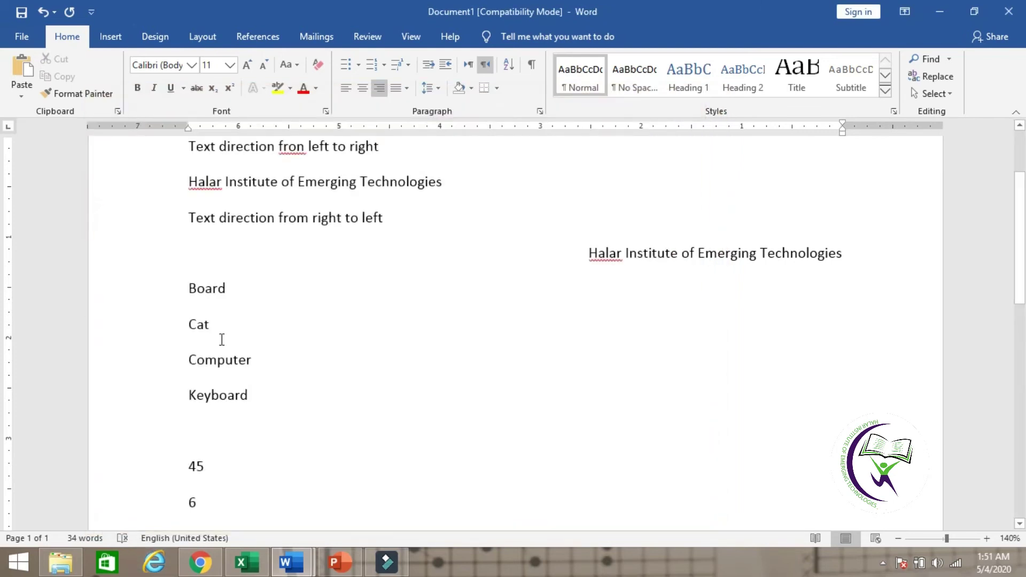
Add the heading "Sorting" on a new line above "Board".
left_click(184, 295)
key("Return")
key("Up")
type("Sort")
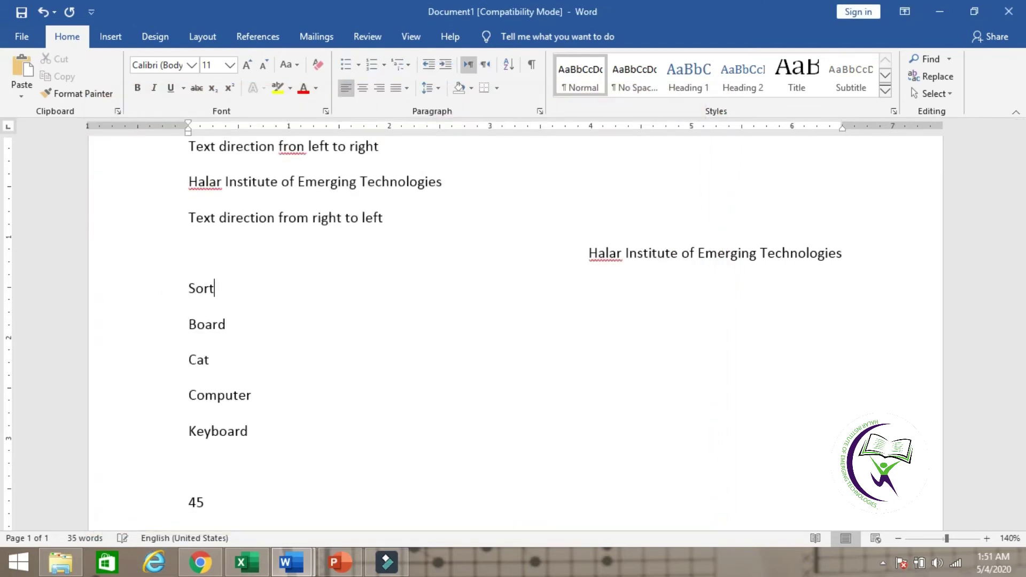
type("ing")
Make the "Sorting" heading bold and underlined.
key("shift+Left")
key("shift+Left")
key("shift+Left")
key("shift+Left")
key("shift+Left")
key("shift+Left")
key("shift+Left")
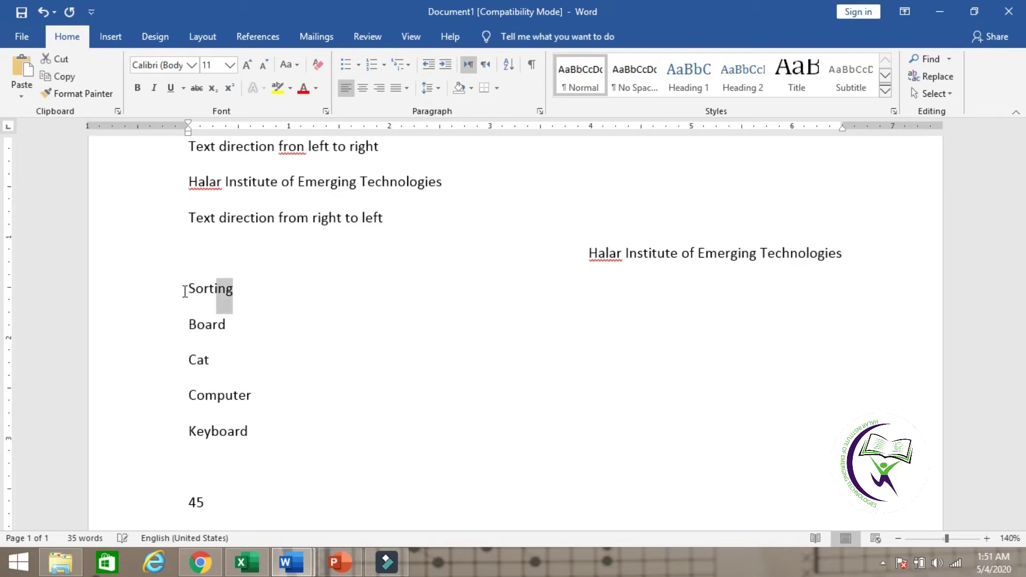
key("ctrl+b")
key("ctrl+u")
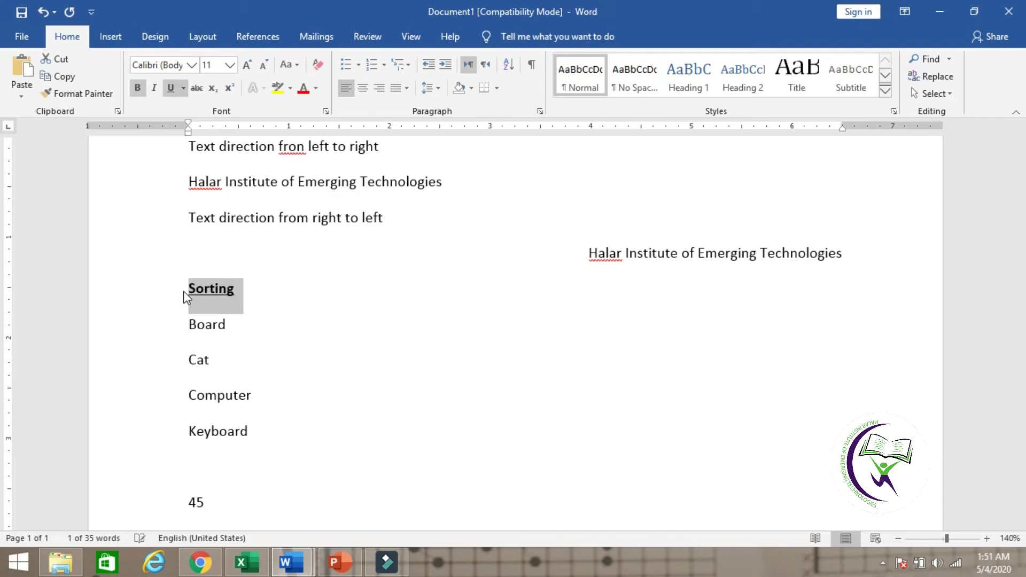
Add empty paragraphs after the last date until the cursor is at the start of page 2.
key("Down")
key("Down")
key("Down")
key("Down")
key("Down")
key("Down")
key("Down")
key("Down")
key("Down")
key("Down")
key("Down")
key("Down")
key("Down")
key("Down")
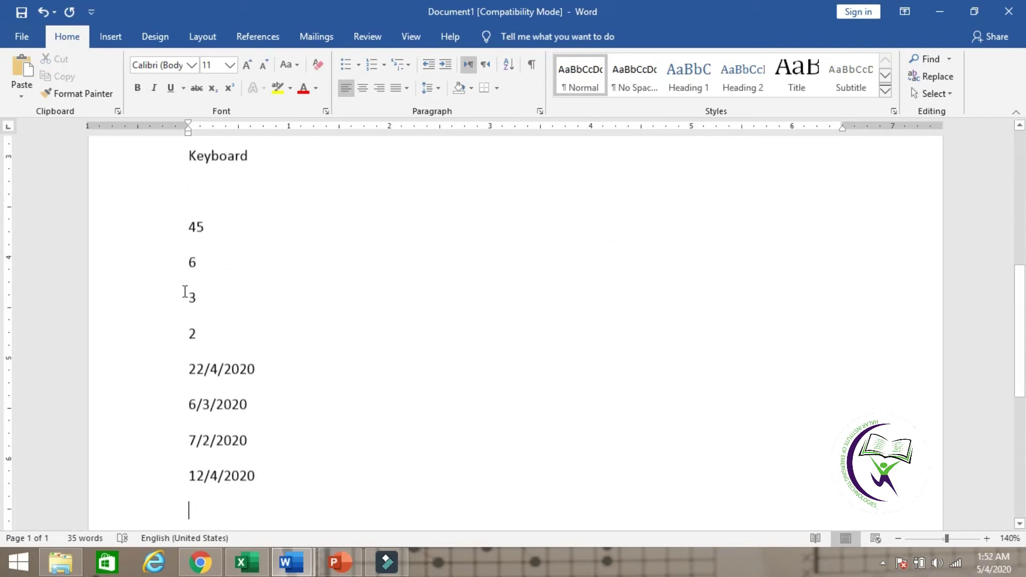
key("Return")
key("Return")
key("Return")
key("Return")
key("Return")
key("Return")
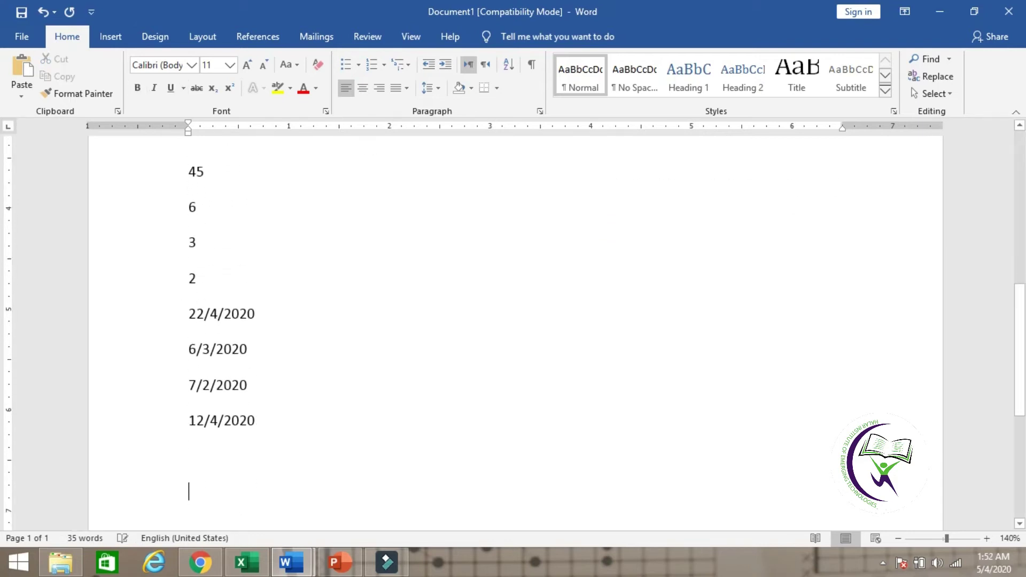
key("Return")
key("Return")
key("Return")
key("Return")
key("Return")
key("Return")
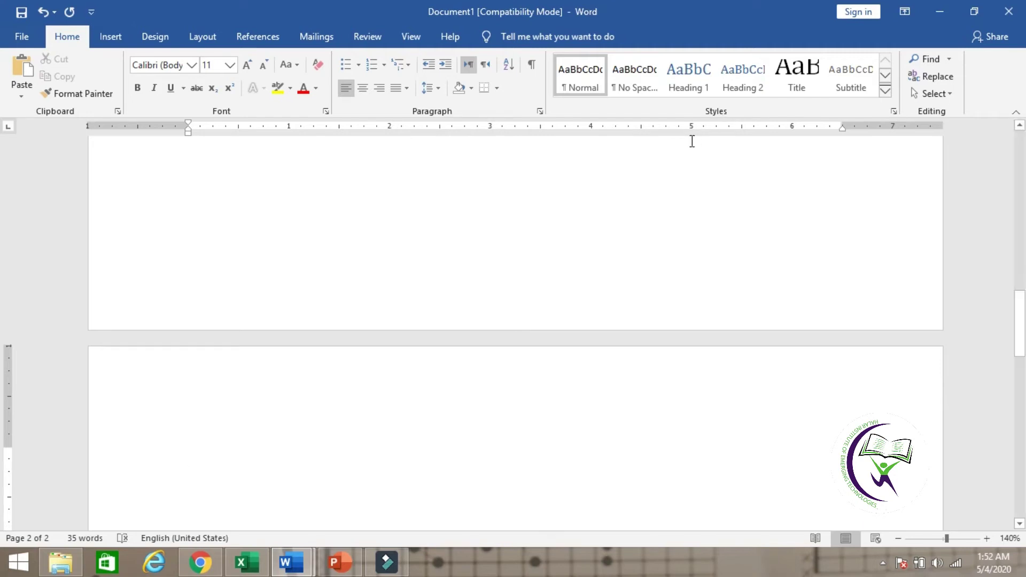
Write the line "Halar institute of Emerging Technology" at the start of page 2.
type("Hala")
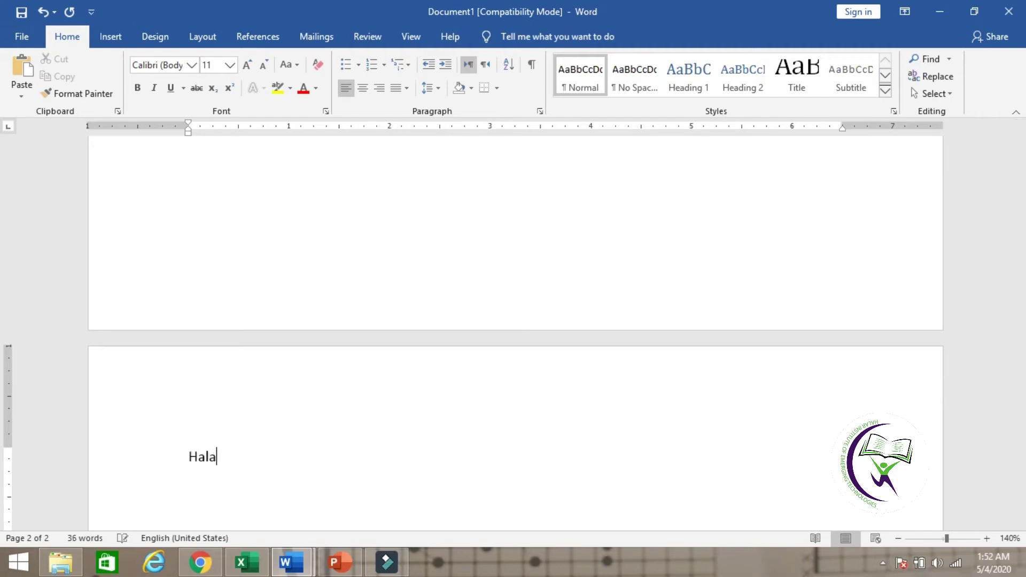
type("r institute")
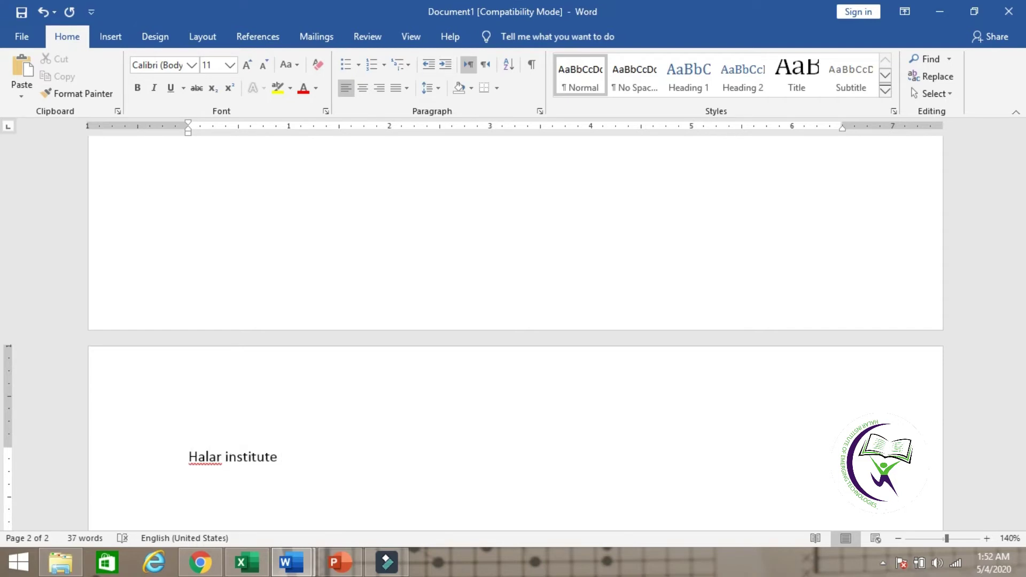
type(" of Emerging Tech")
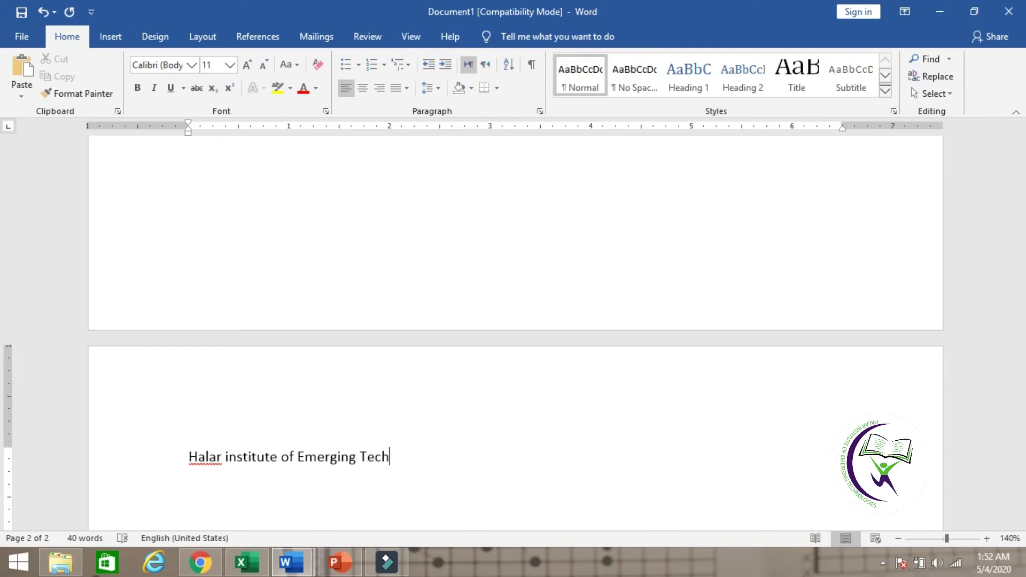
type("nology")
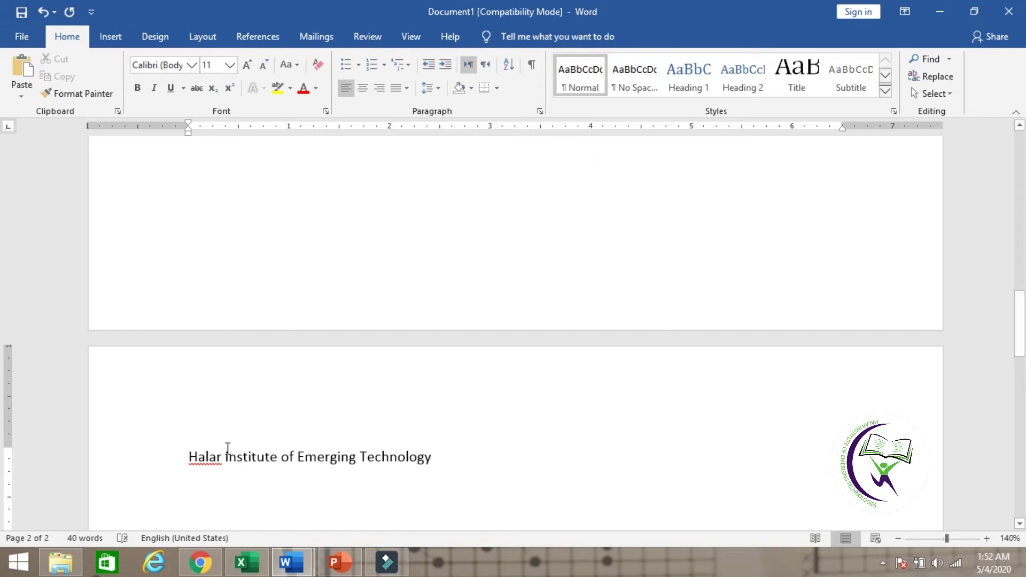
Apply the Intense Quote style to the "Halar institute of Emerging Technology" line.
left_click_drag(191, 459, 459, 479)
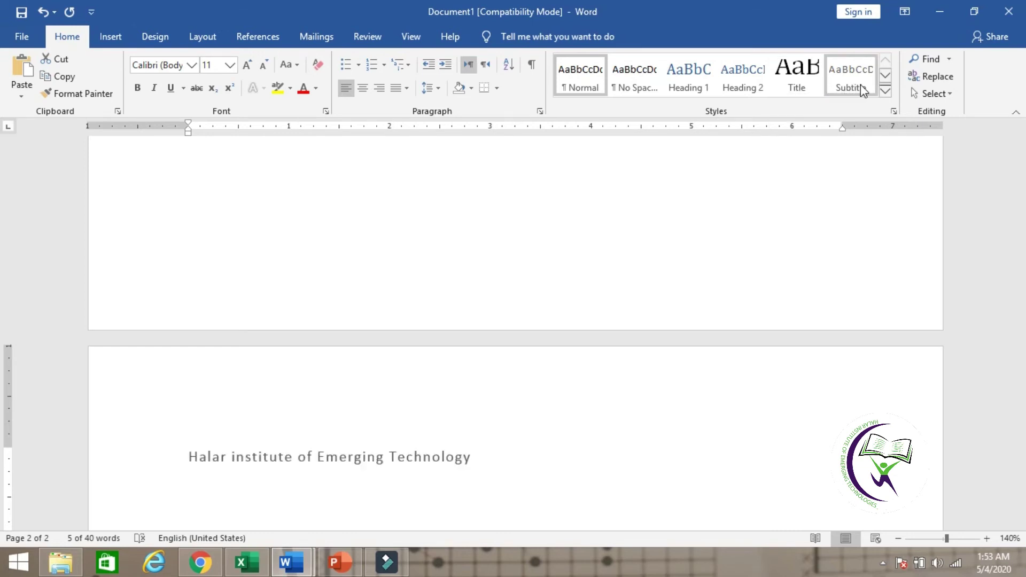
left_click(885, 92)
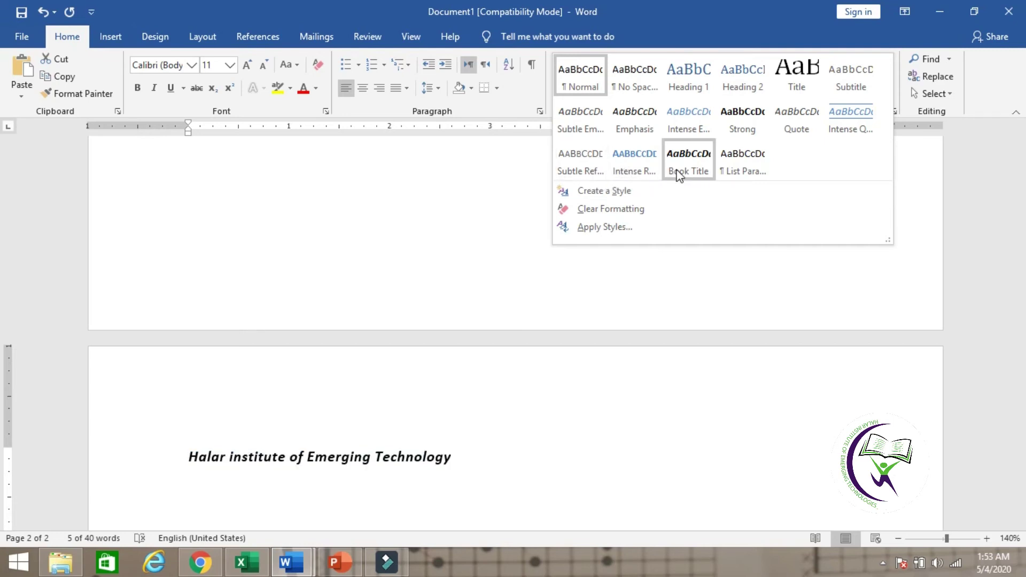
left_click(851, 130)
left_click(703, 512)
Write "Computer is an electronic device" in a new paragraph below the styled institute line.
key("Return")
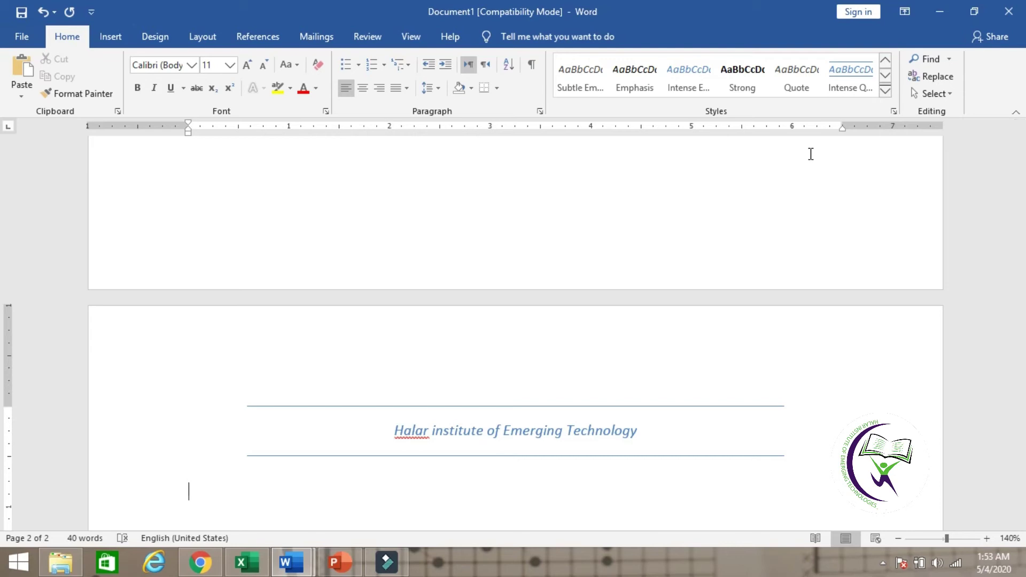
type("Computer is a")
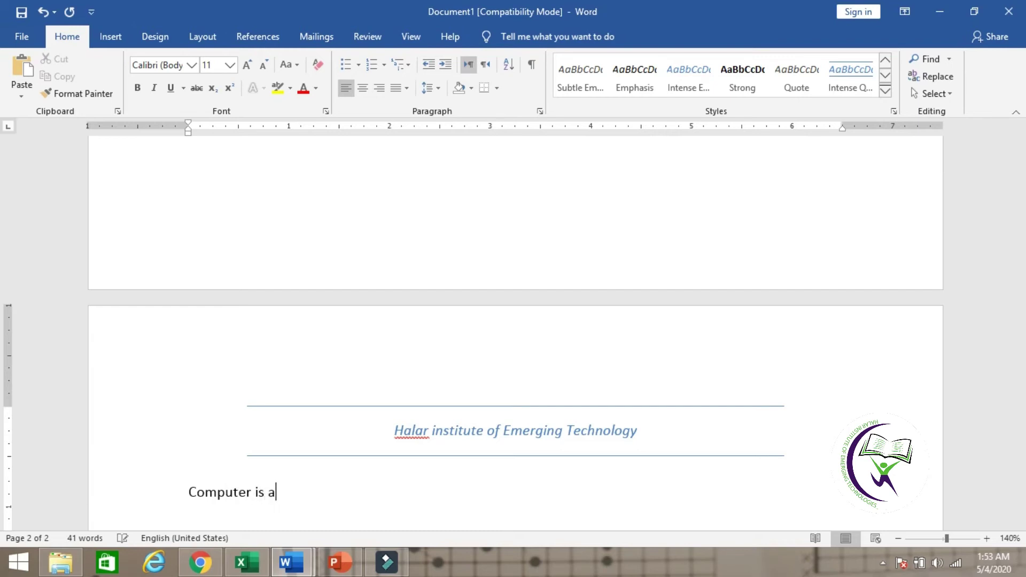
type("n electronic devic")
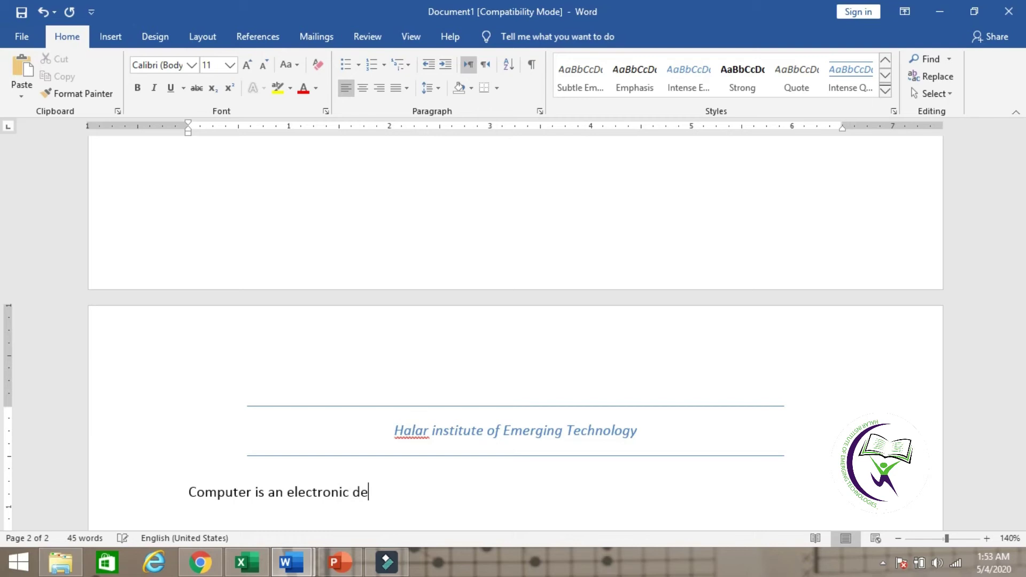
key("BackSpace")
key("BackSpace")
type("ce . its")
key("BackSpace")
key("BackSpace")
key("BackSpace")
key("BackSpace")
key("BackSpace")
key("BackSpace")
Continue the computer paragraph after "device" with ". Its takes input process it and gives output on screen.".
type(". Its takes in")
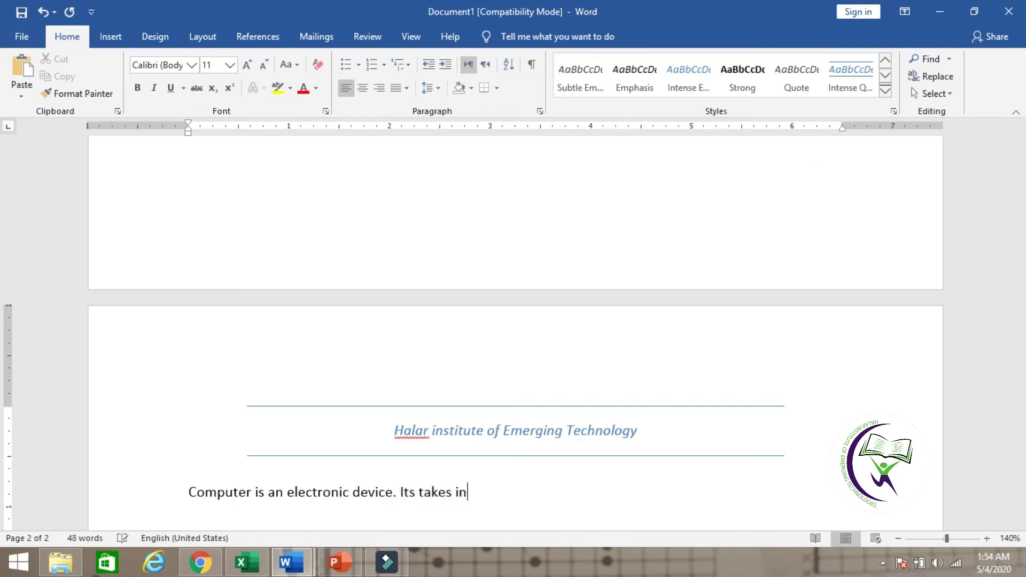
type("put procees")
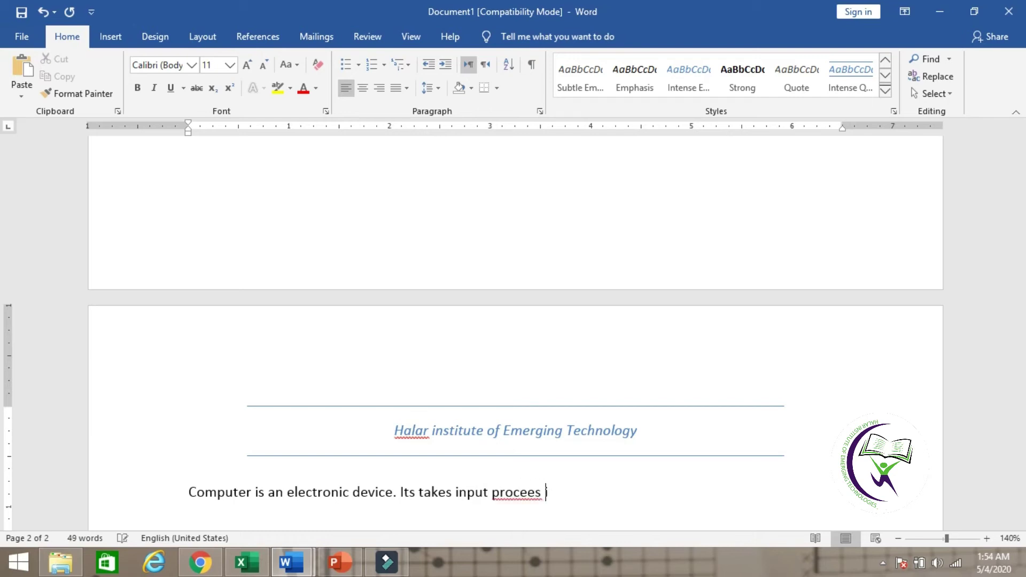
key("Left")
key("Left")
key("Left")
key("Left")
key("Left")
key("BackSpace")
type("s")
key("Right")
key("Right")
key("Right")
type("and g")
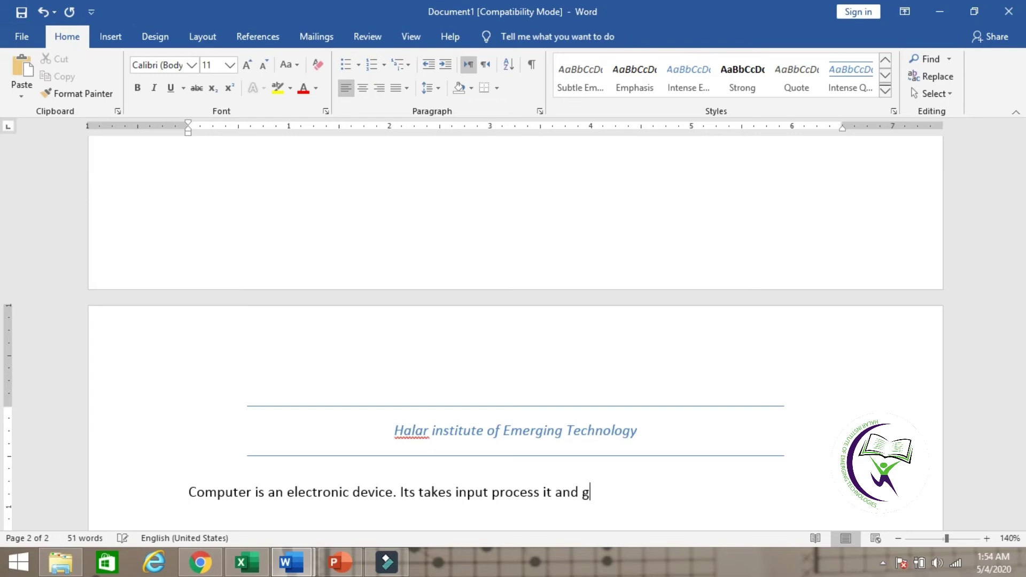
type("ives out")
type("put p")
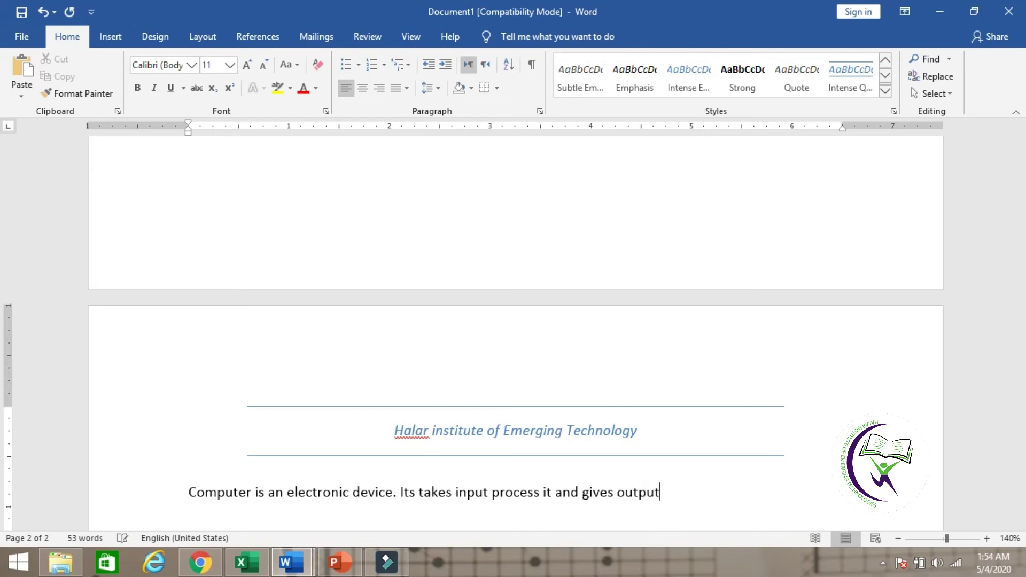
type("n sc")
type("reen.")
Add a second paragraph reading "Computer has four parts.".
key("Return")
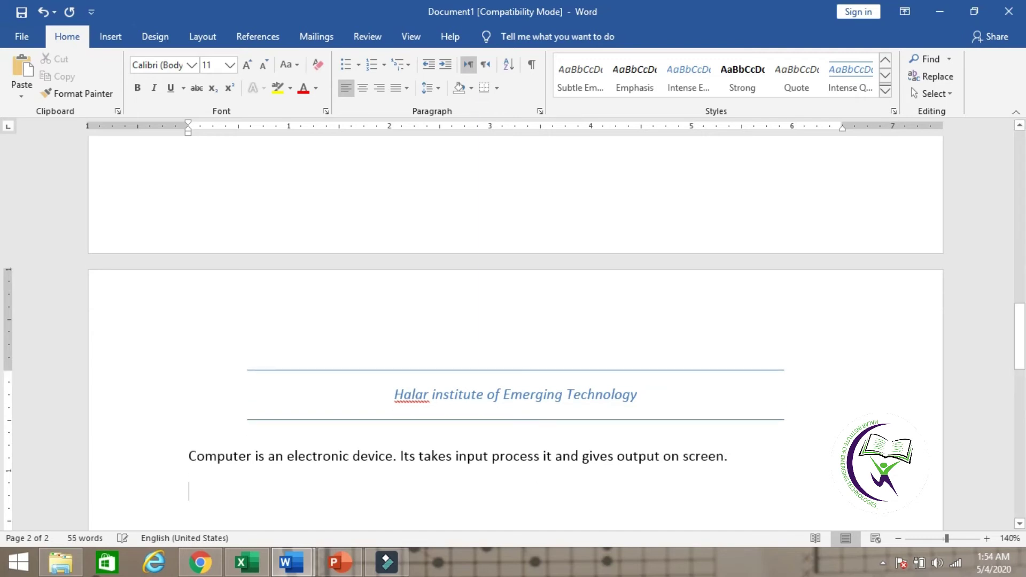
type("Comp")
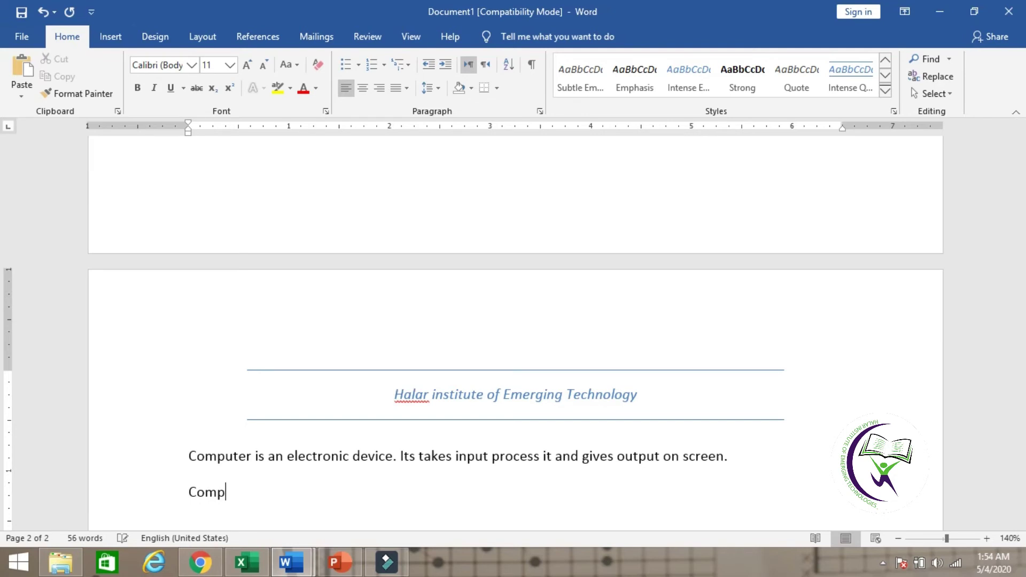
type("uter has four parts.")
Add a third paragraph reading "Computer are widely used in our society." with an empty paragraph below it.
key("Return")
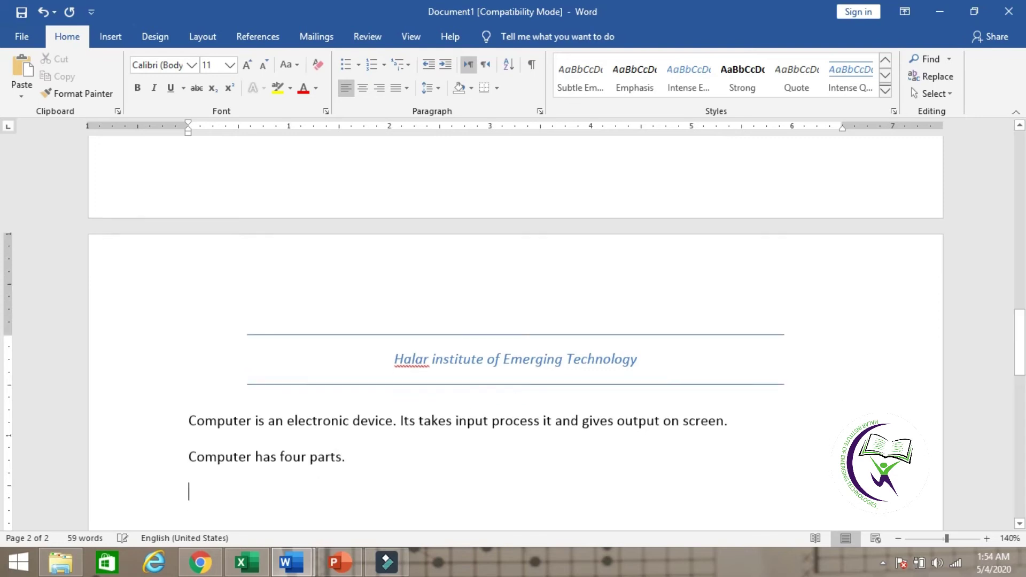
type("compu")
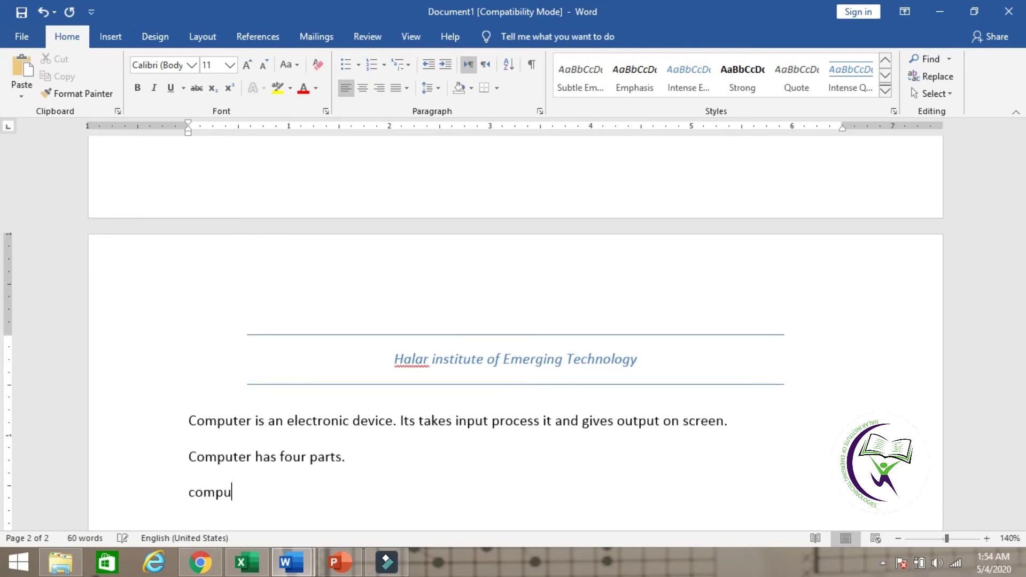
type("ter are ")
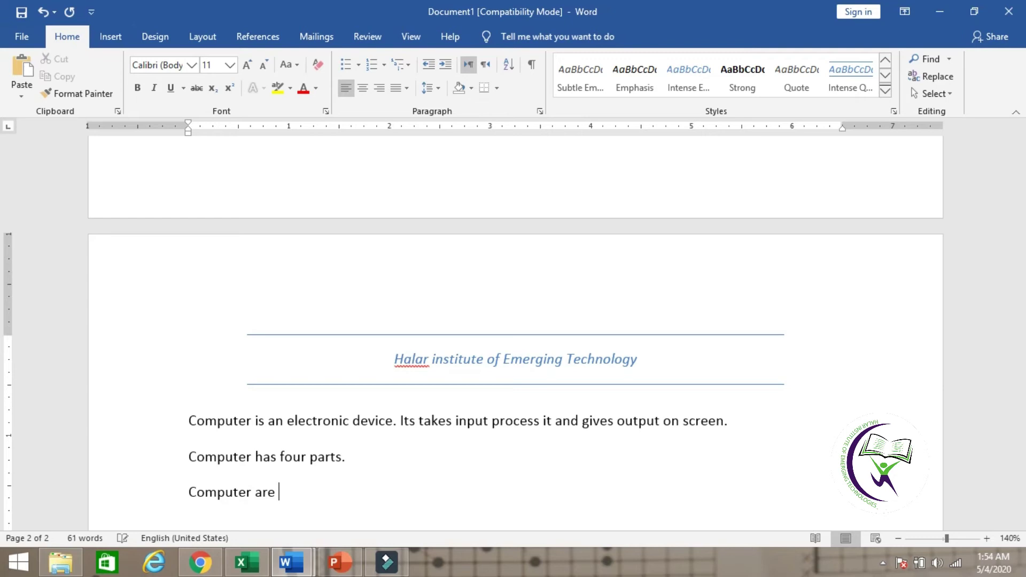
type("widely used in our socie")
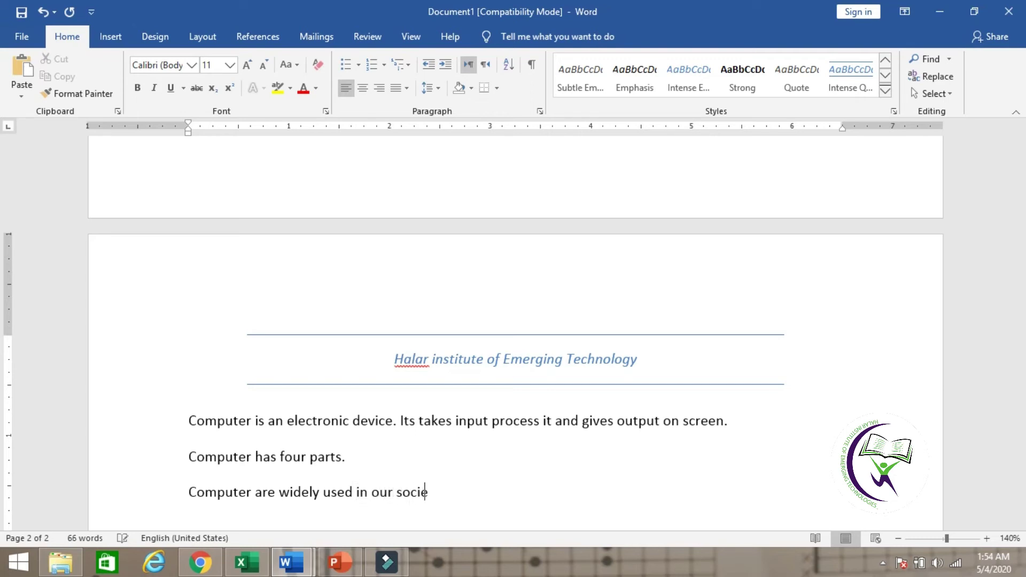
type("ty.")
key("Return")
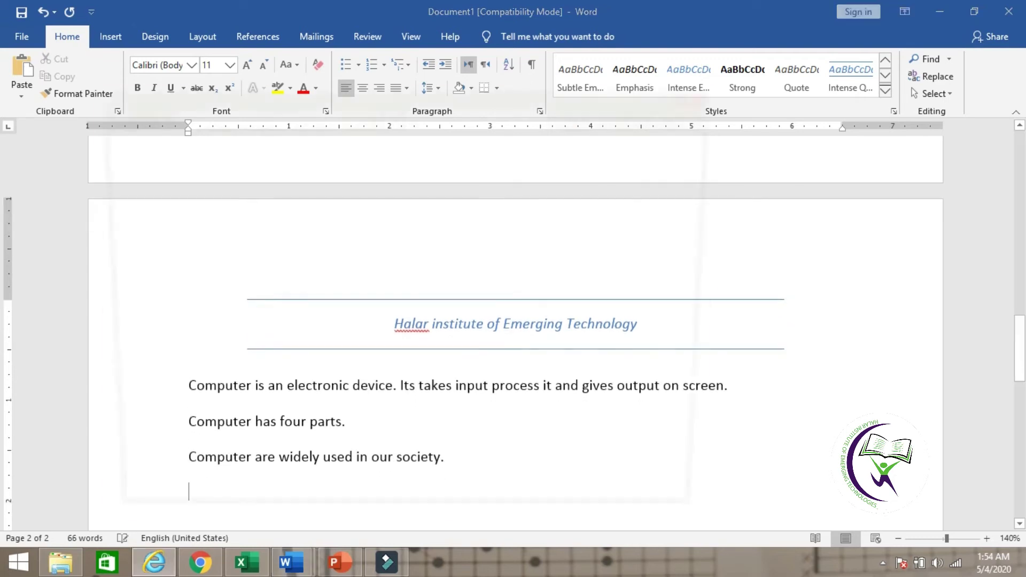
key("alt+F4")
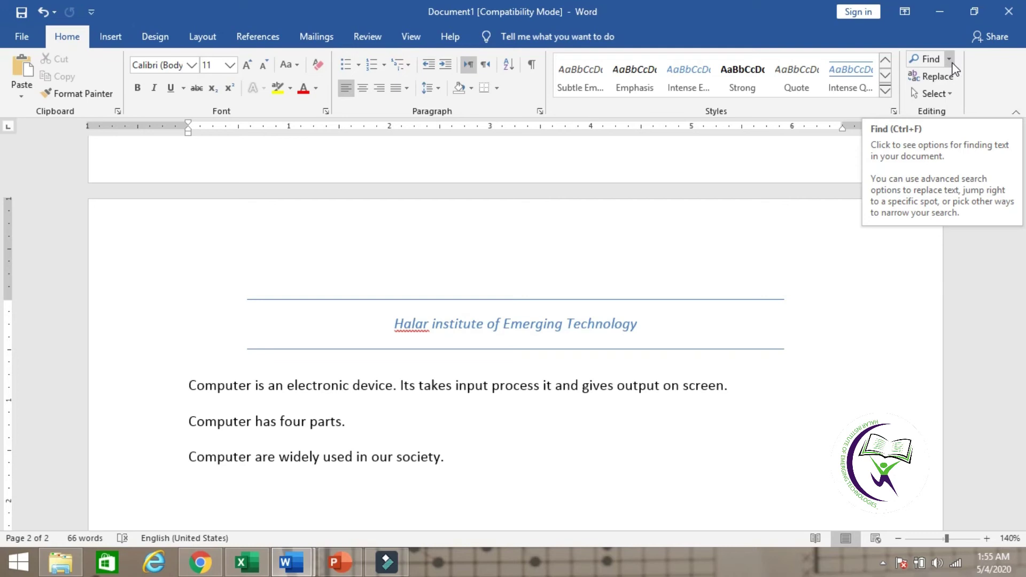
Find the word "computer" in the document and step through its matches to the last one.
left_click(924, 60)
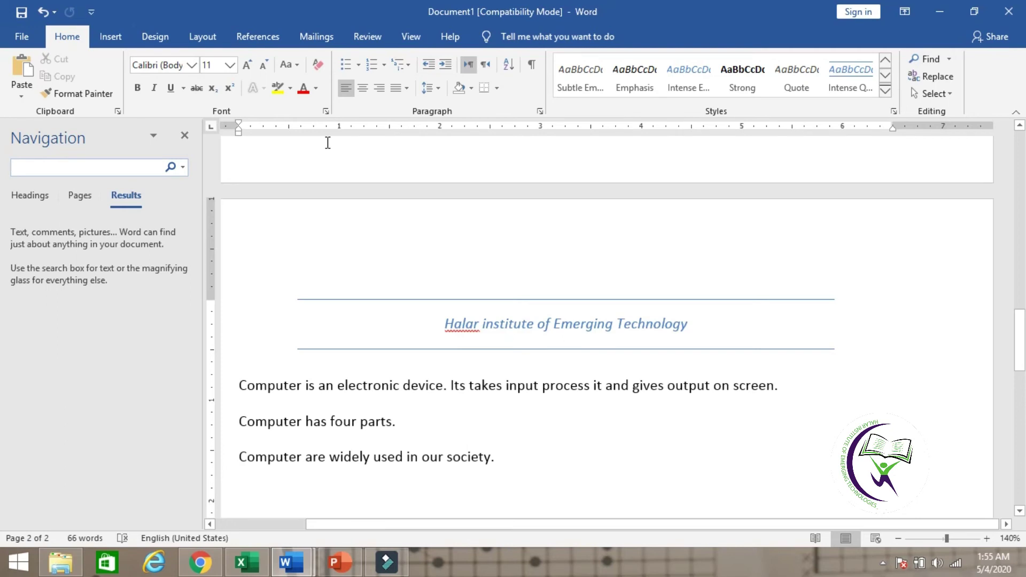
type("c")
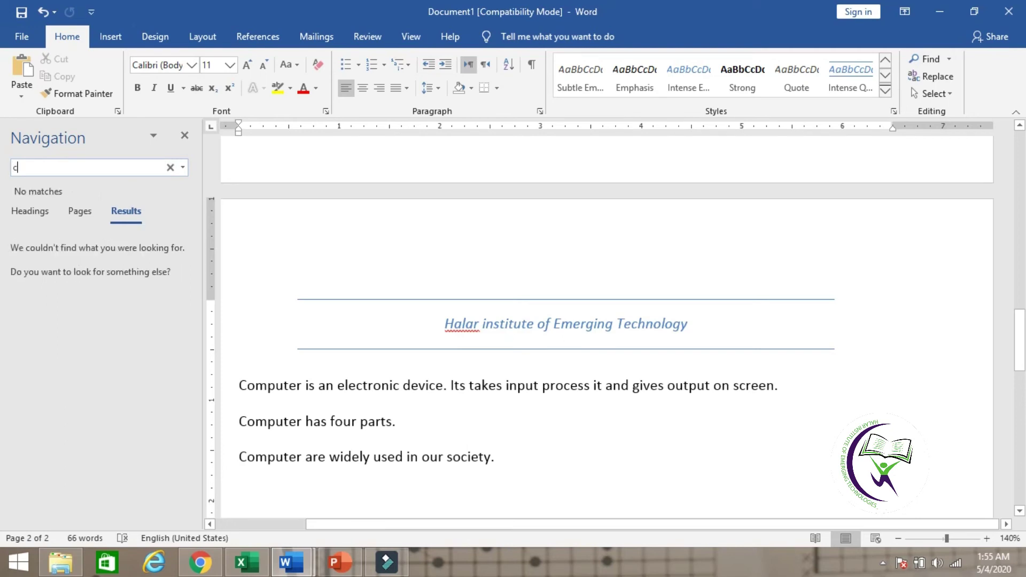
type("omputer")
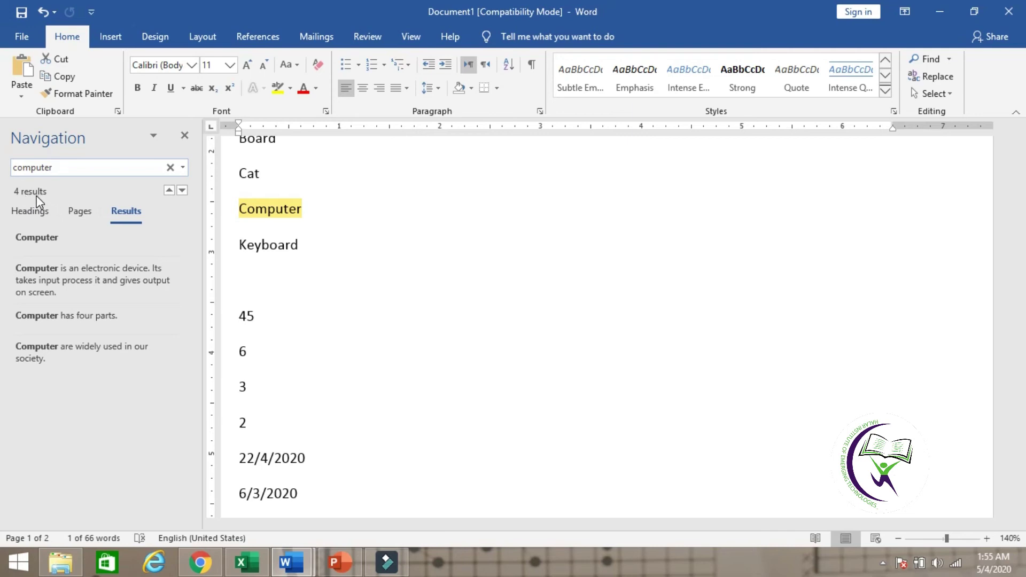
left_click(183, 190)
left_click(183, 190)
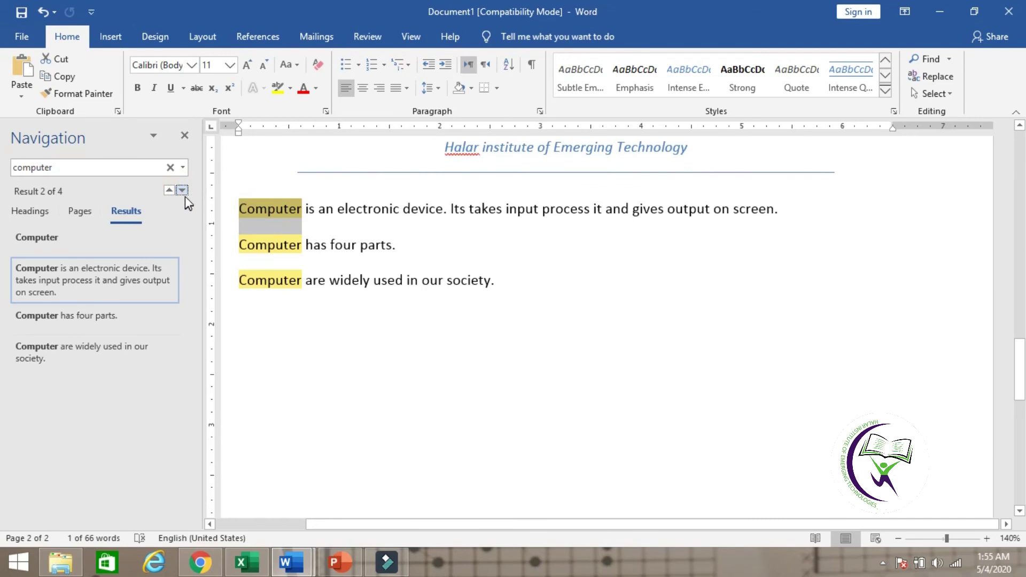
left_click(182, 192)
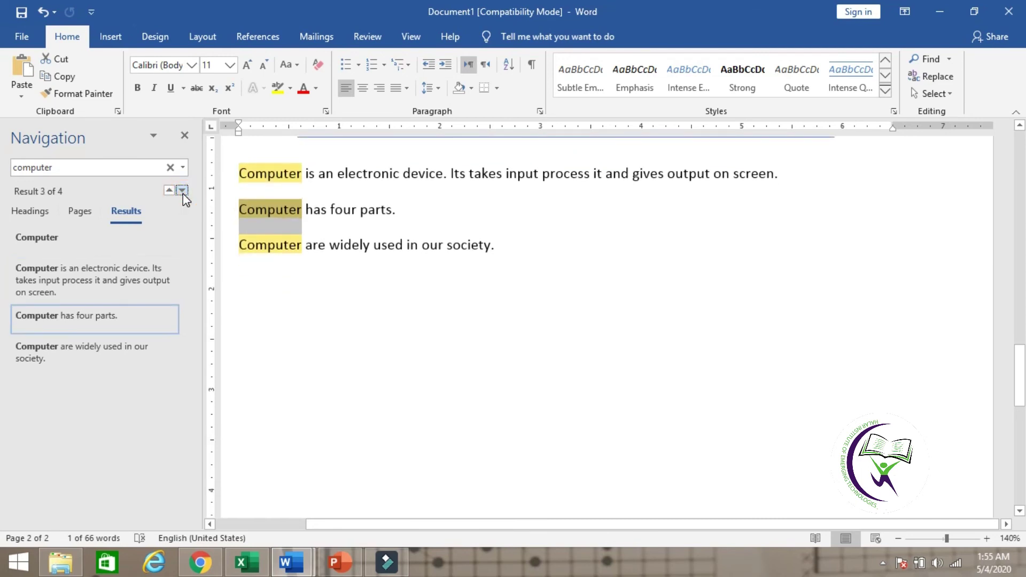
left_click(183, 191)
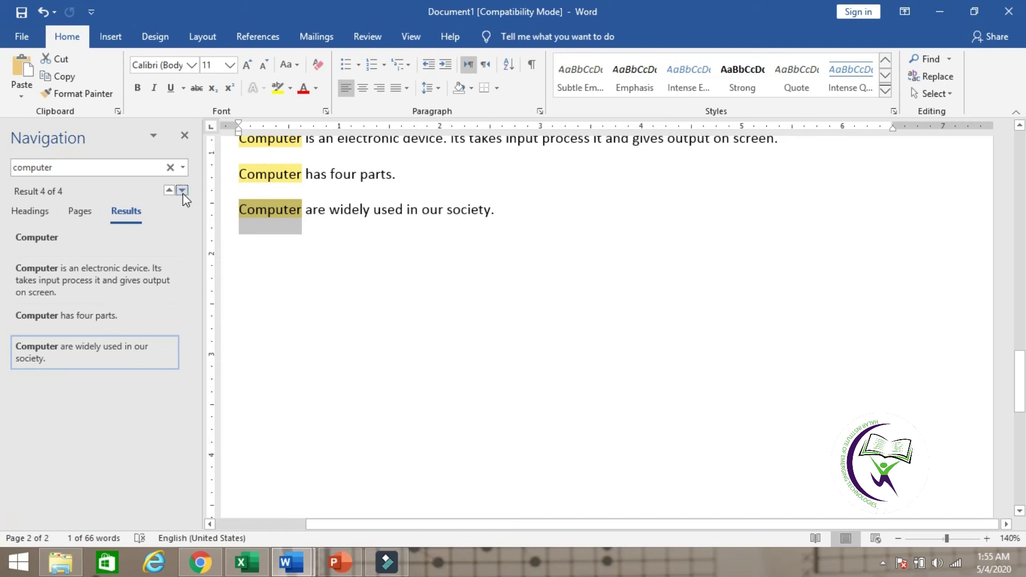
Step back to the previous "computer" match, then repeat the search for "Computer" and move between its matches before closing the search.
left_click(168, 191)
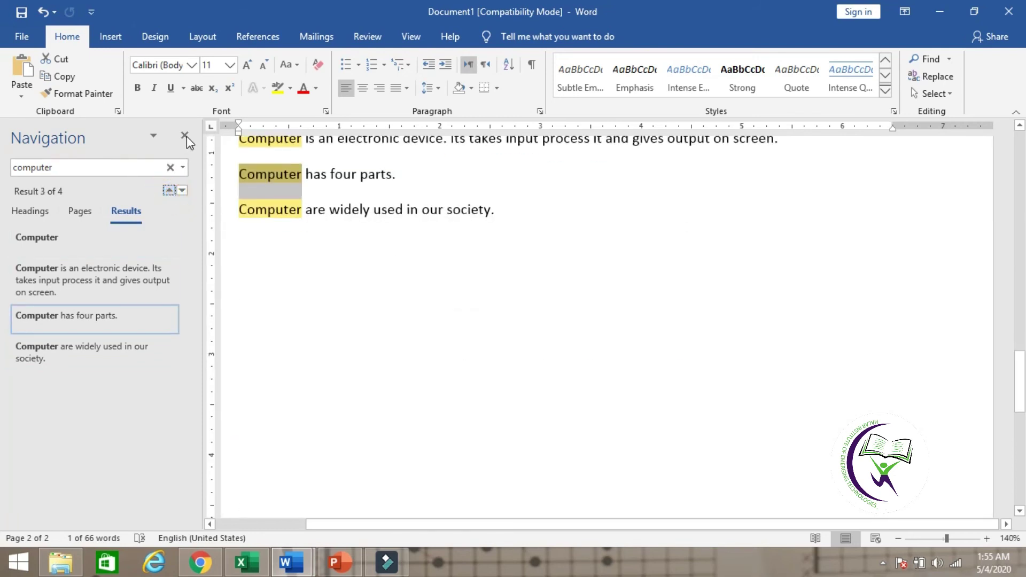
left_click(186, 136)
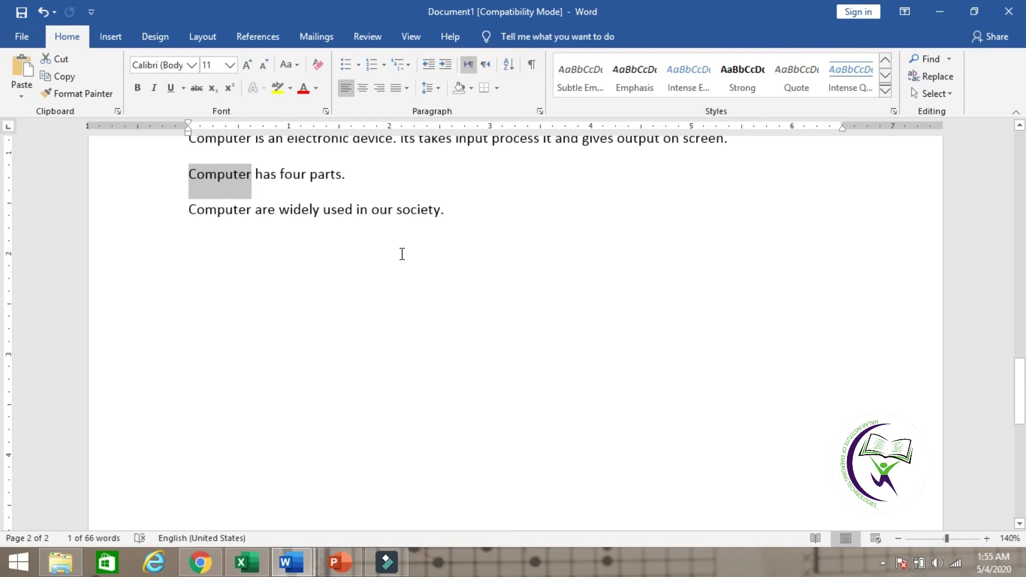
key("ctrl+f")
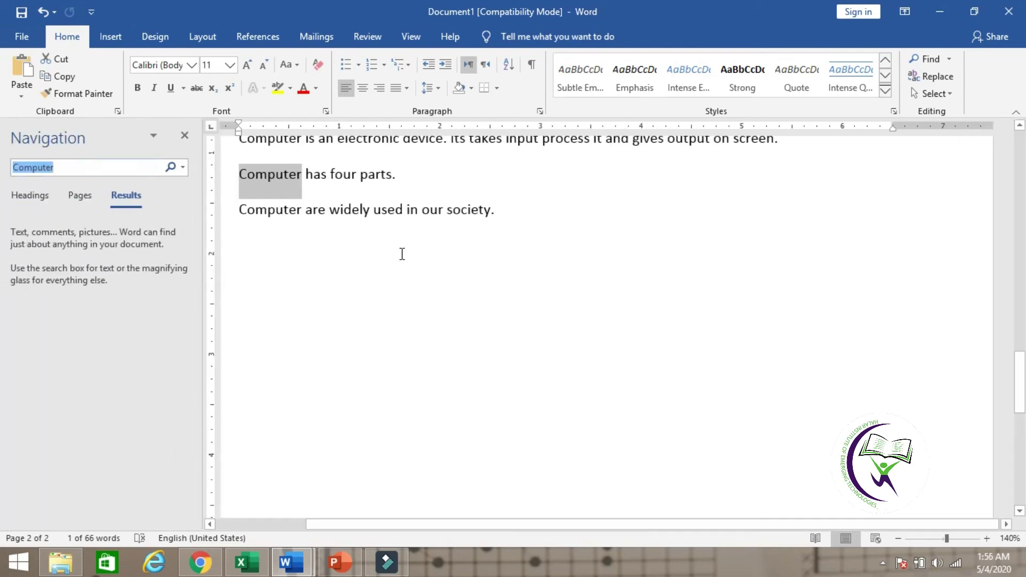
left_click(92, 169)
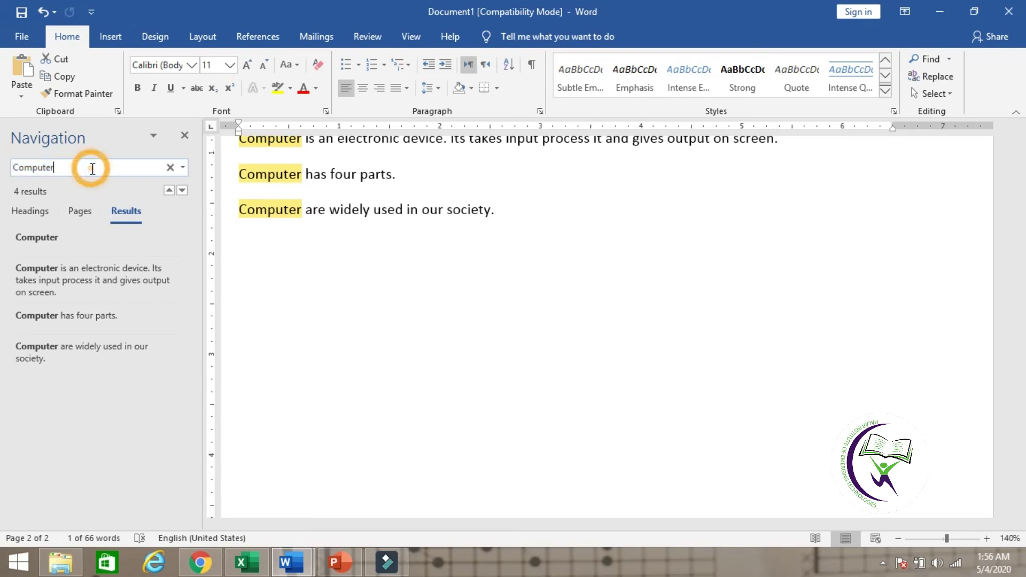
left_click(180, 192)
left_click(168, 191)
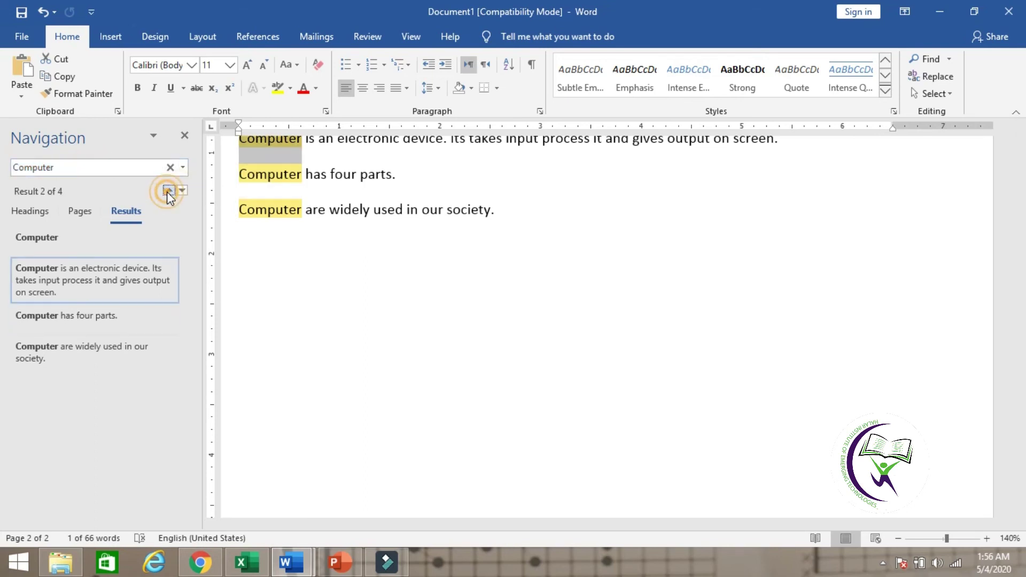
left_click(184, 136)
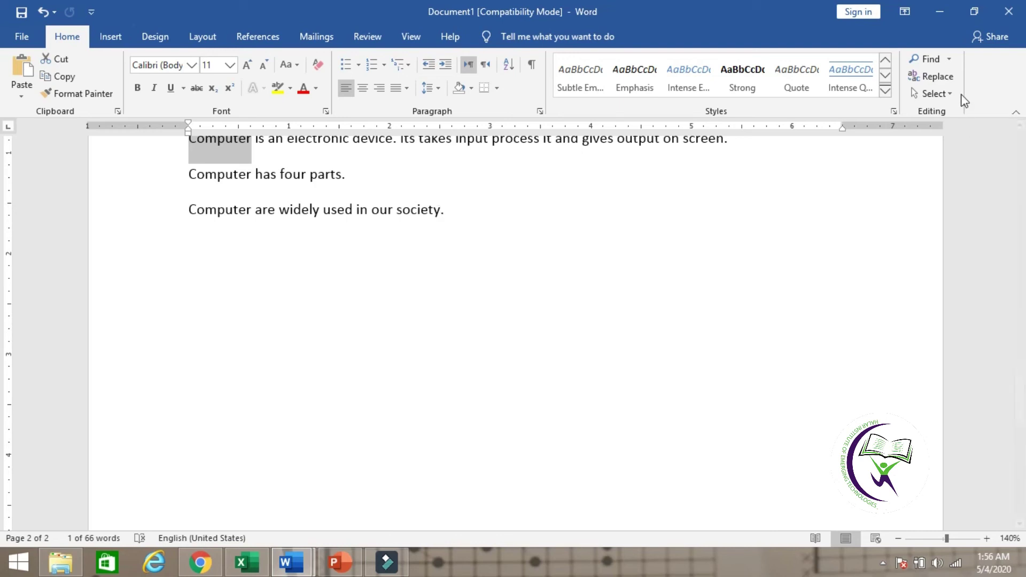
Set up a replacement of "Computer" with "Android".
left_click(940, 77)
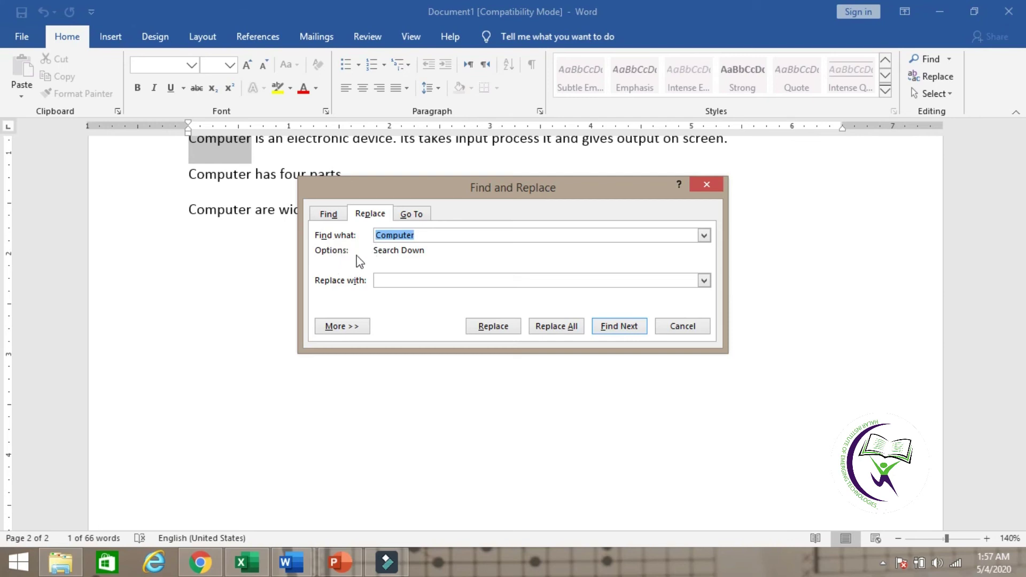
left_click(403, 280)
type("A")
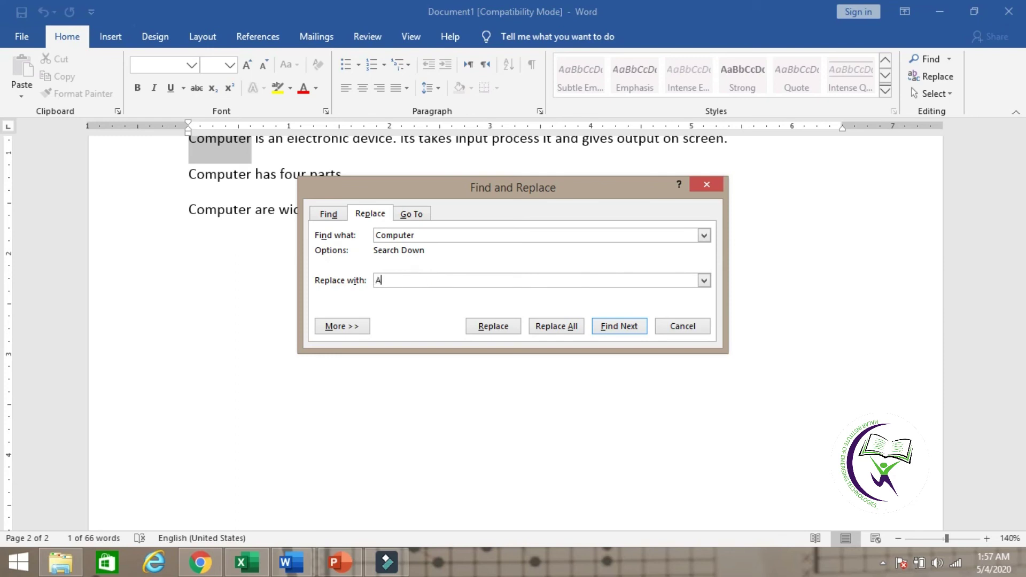
type("ndroid")
left_click_drag(382, 235, 423, 236)
left_click(439, 307)
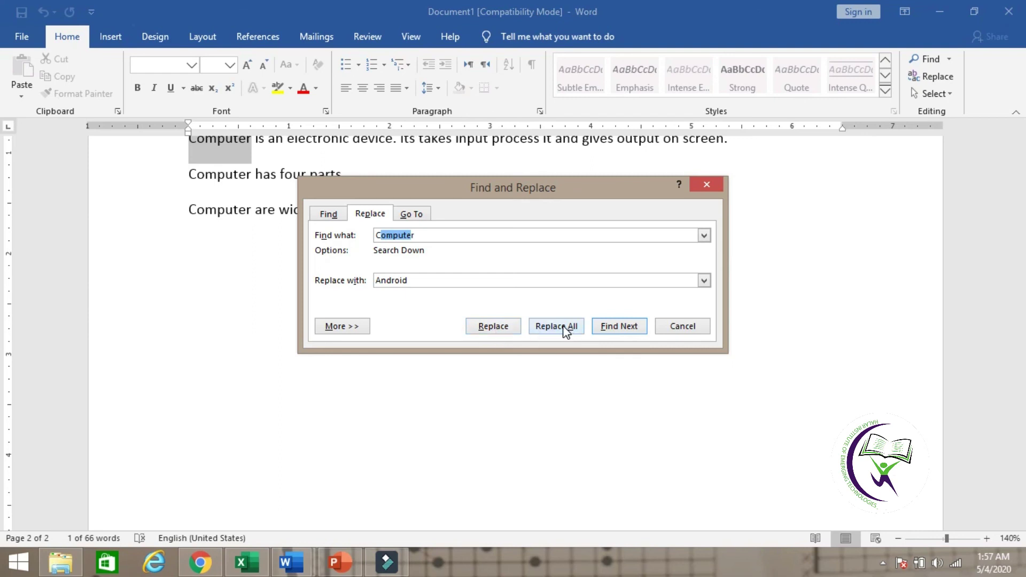
Replace "Computer" with "Android" one match at a time in the first two paragraphs under the heading.
left_click(634, 328)
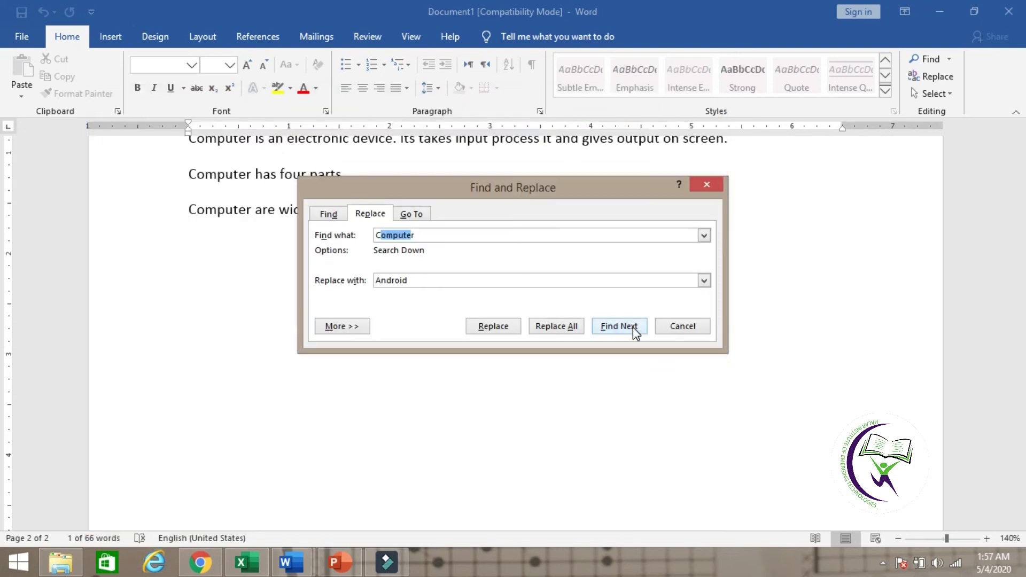
left_click(507, 328)
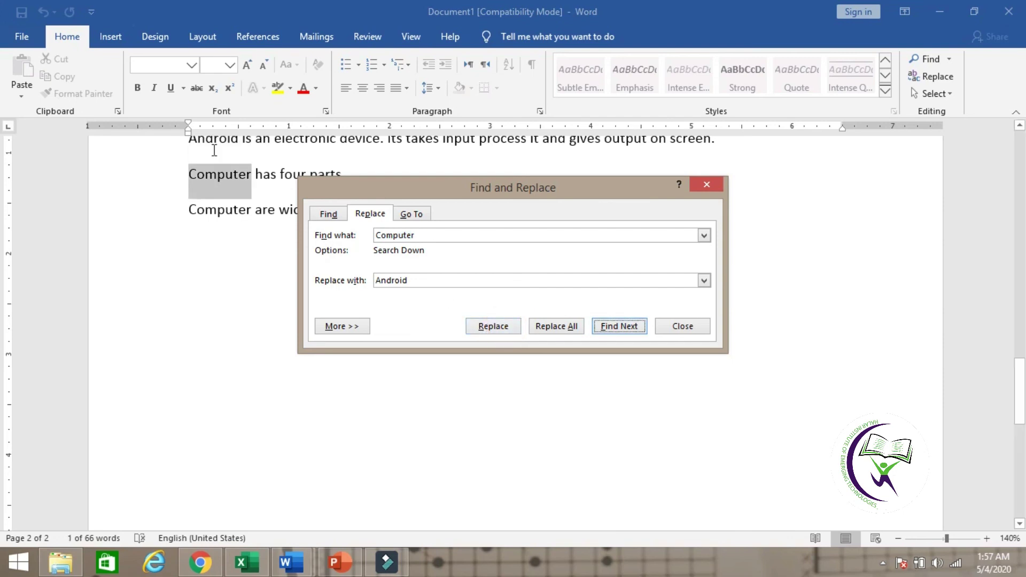
key("Left")
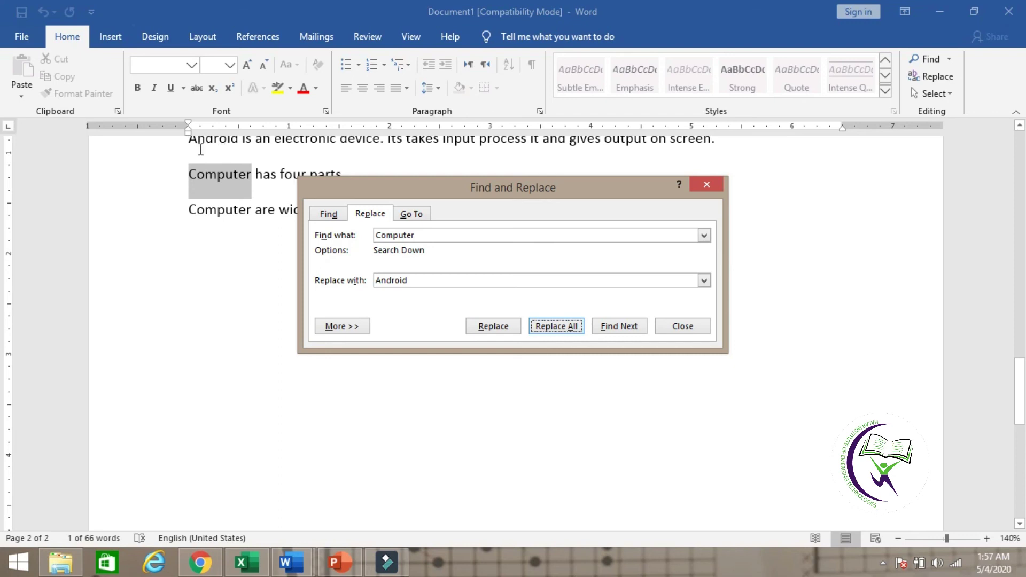
left_click(491, 326)
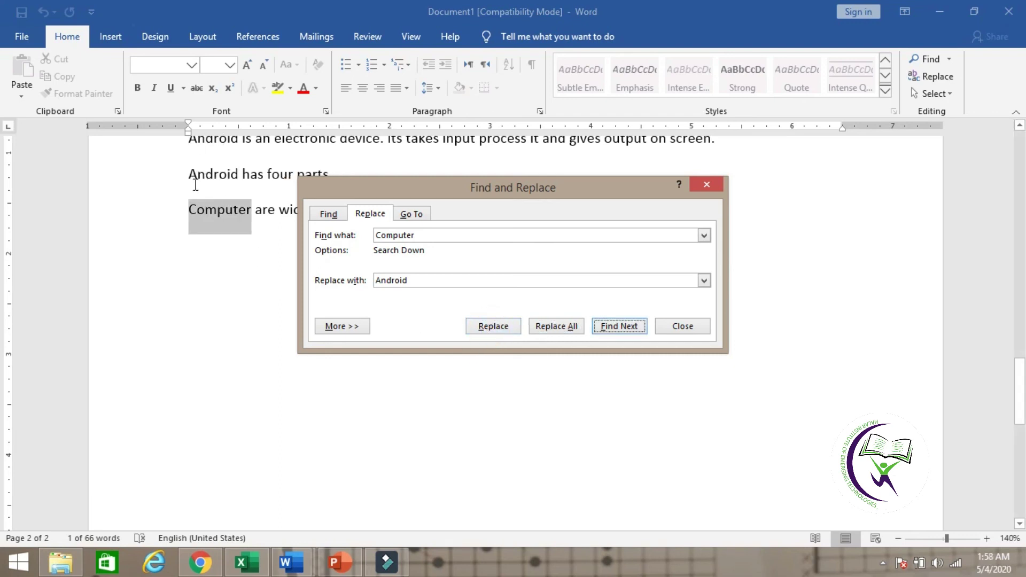
left_click(185, 174)
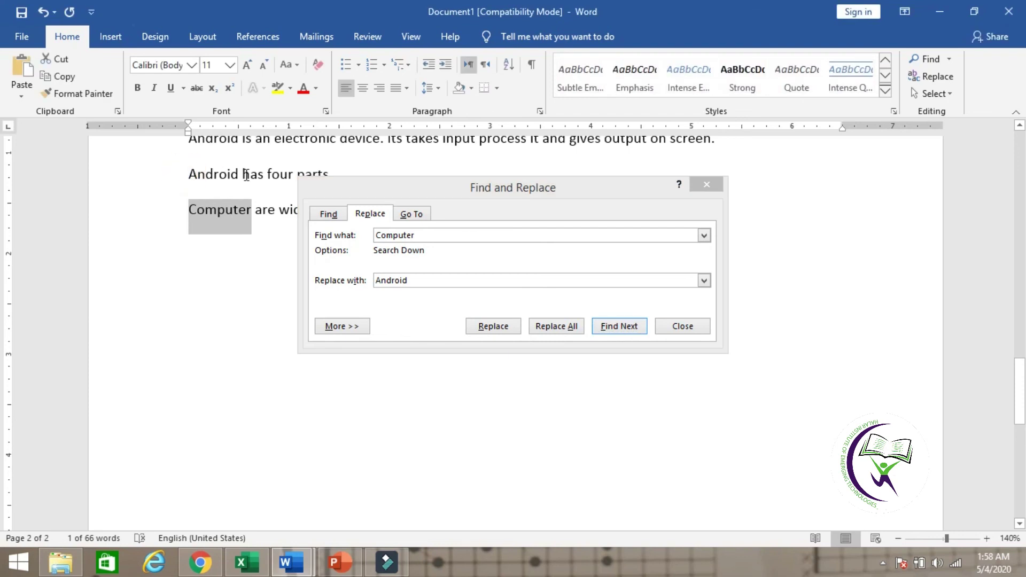
left_click(477, 203)
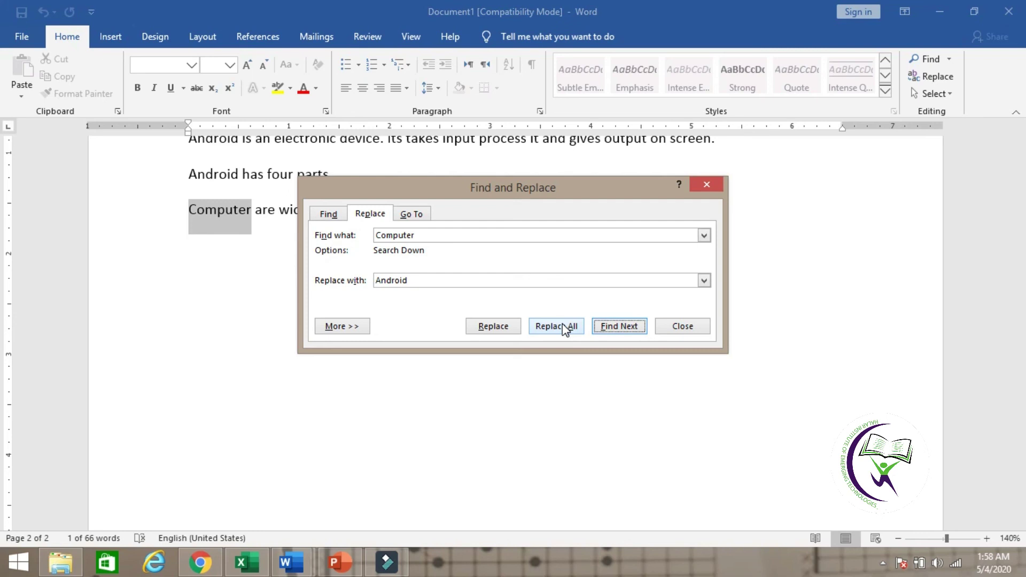
Reverse the replacement terms so that "Android" is searched for and "Computer" is the replacement text.
left_click(466, 236)
key("BackSpace")
key("BackSpace")
key("BackSpace")
key("BackSpace")
key("BackSpace")
key("BackSpace")
key("BackSpace")
key("BackSpace")
type("And")
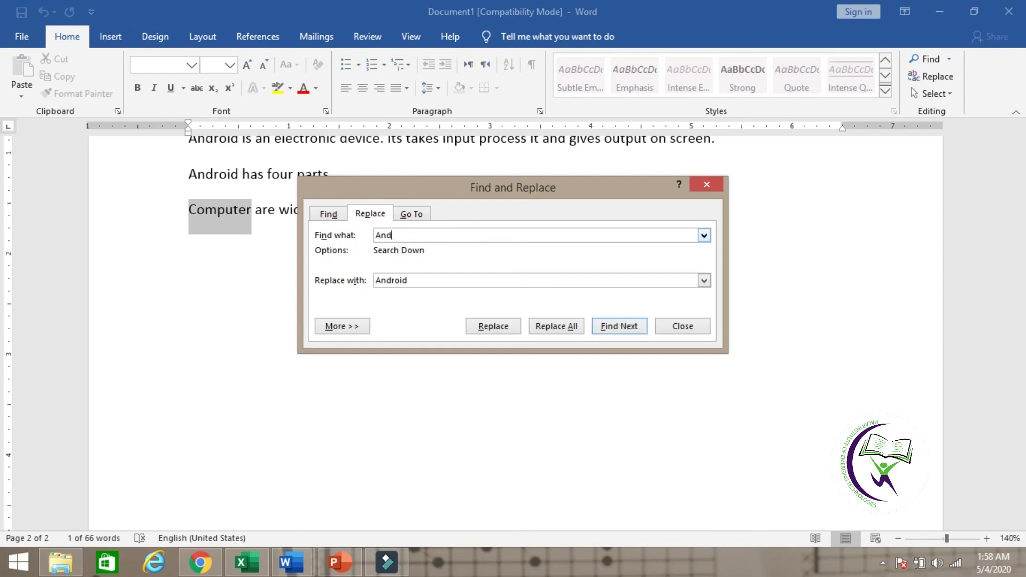
type("roid")
left_click(428, 279)
key("BackSpace")
key("BackSpace")
key("BackSpace")
key("BackSpace")
key("BackSpace")
key("BackSpace")
key("BackSpace")
type("Computer")
Replace all occurrences of "Android" with "Computer", continuing the search from the beginning of the document, and close Find and Replace.
left_click(568, 327)
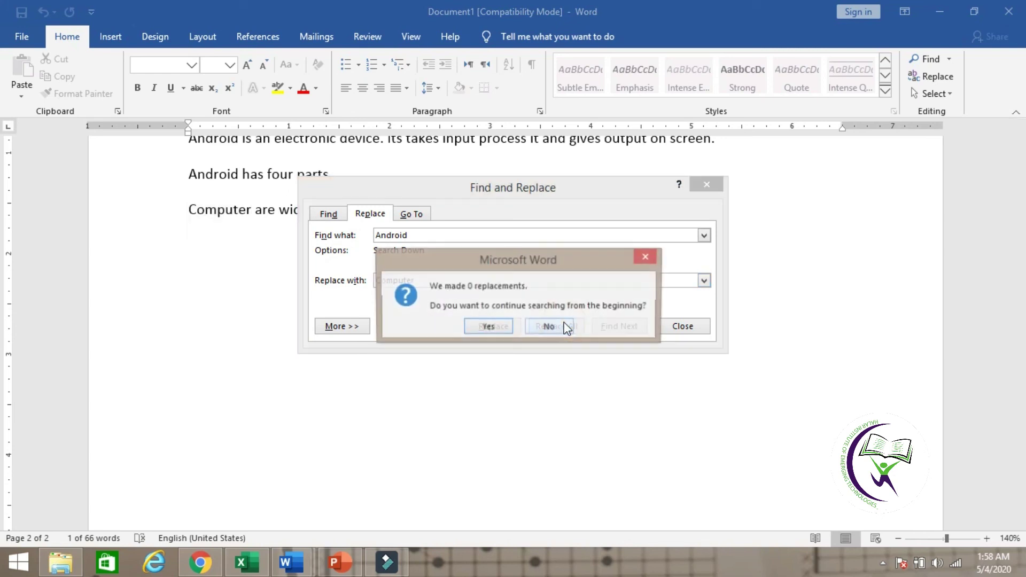
left_click(488, 326)
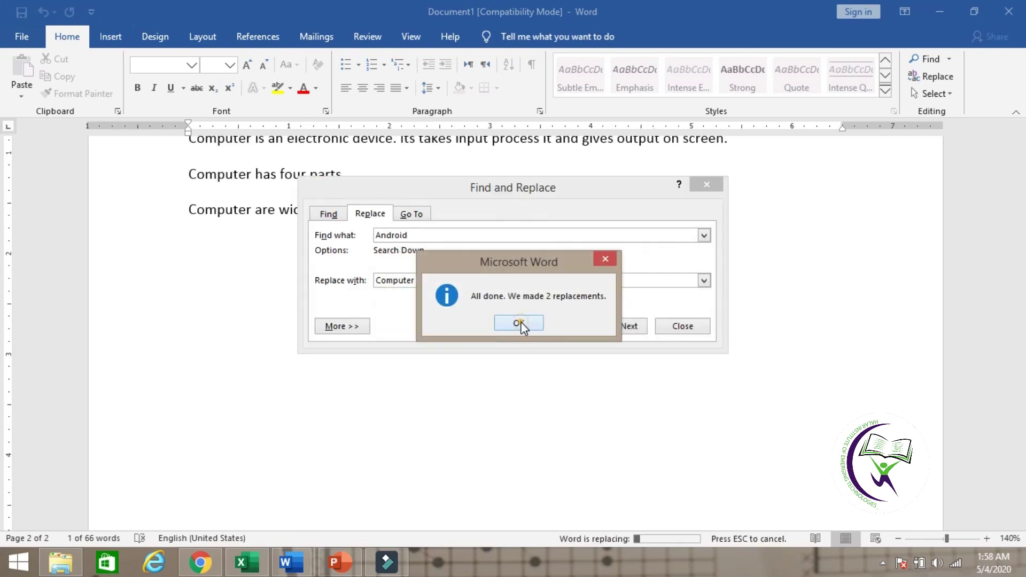
left_click(519, 324)
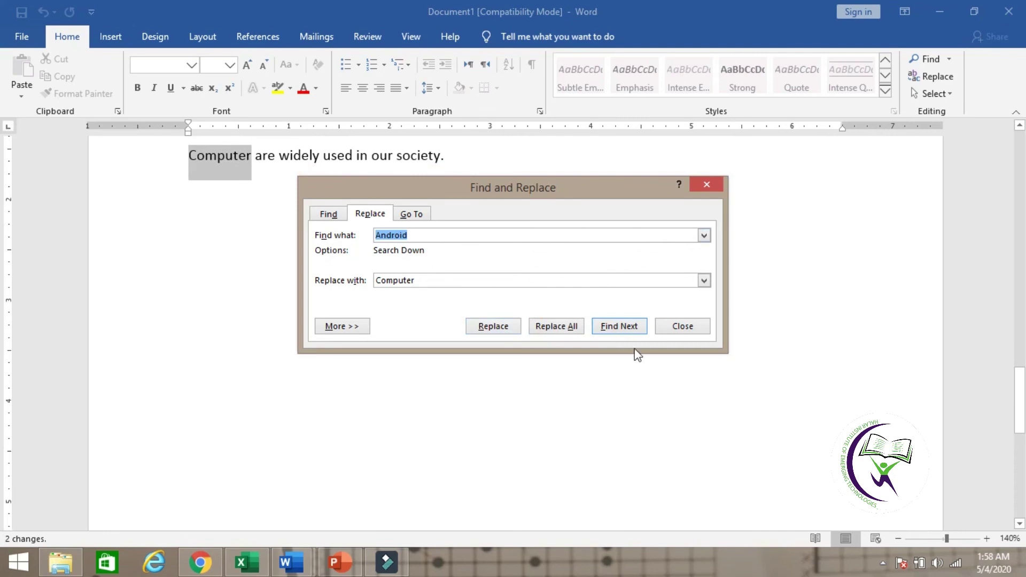
left_click(704, 320)
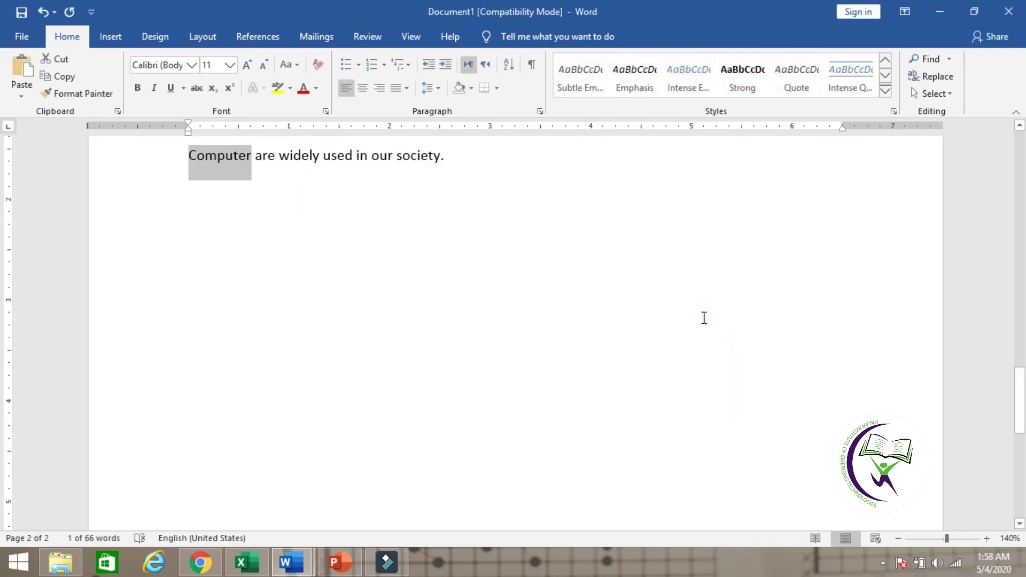
Place the insertion point in the empty paragraph below "Computer are widely used in our society.".
key("Up")
scroll(704, 317, "up", 5)
key("Down")
key("Down")
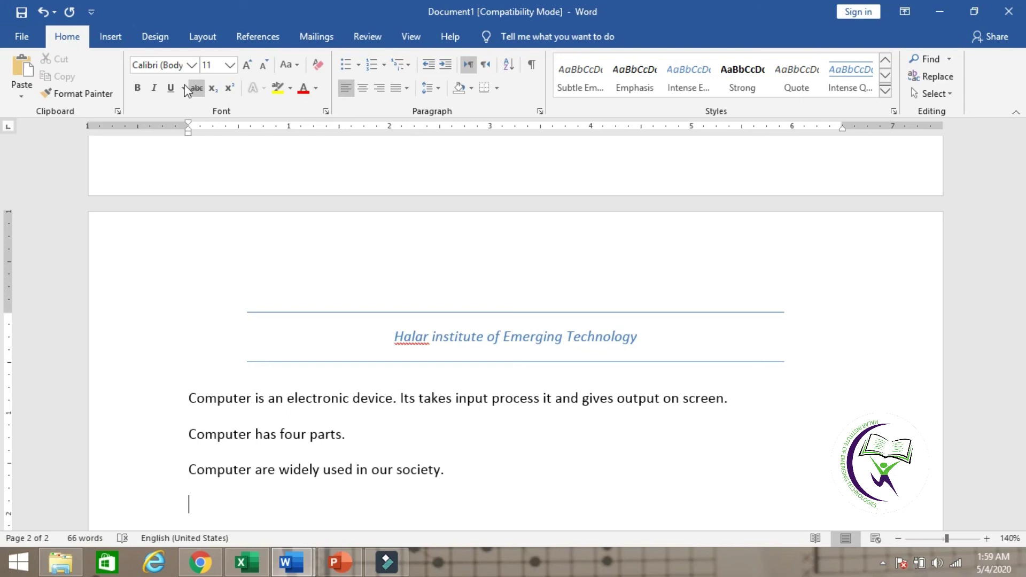
Examine the full Font settings, including the underline style choices, and close them without changing anything.
left_click(326, 112)
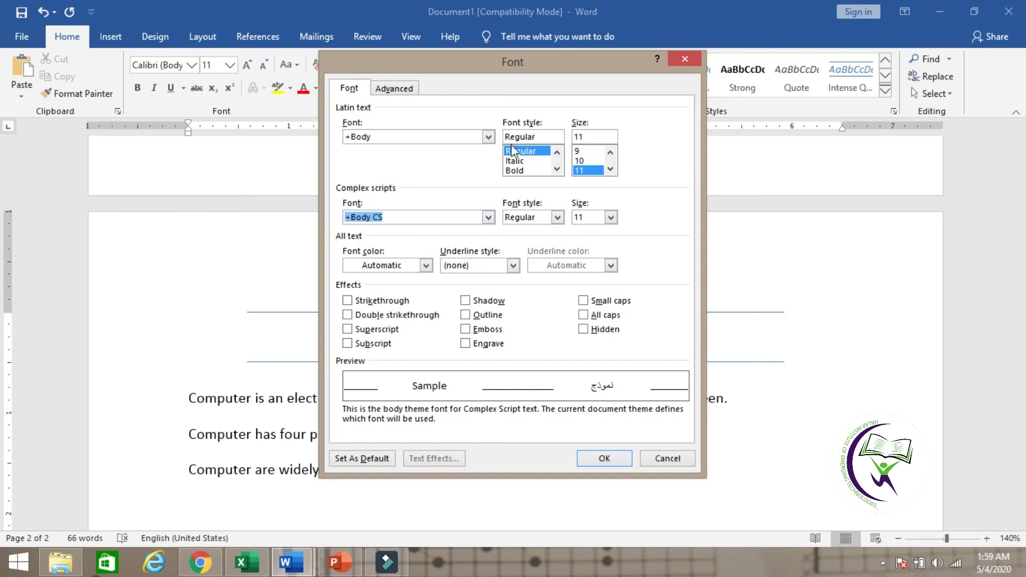
left_click(477, 265)
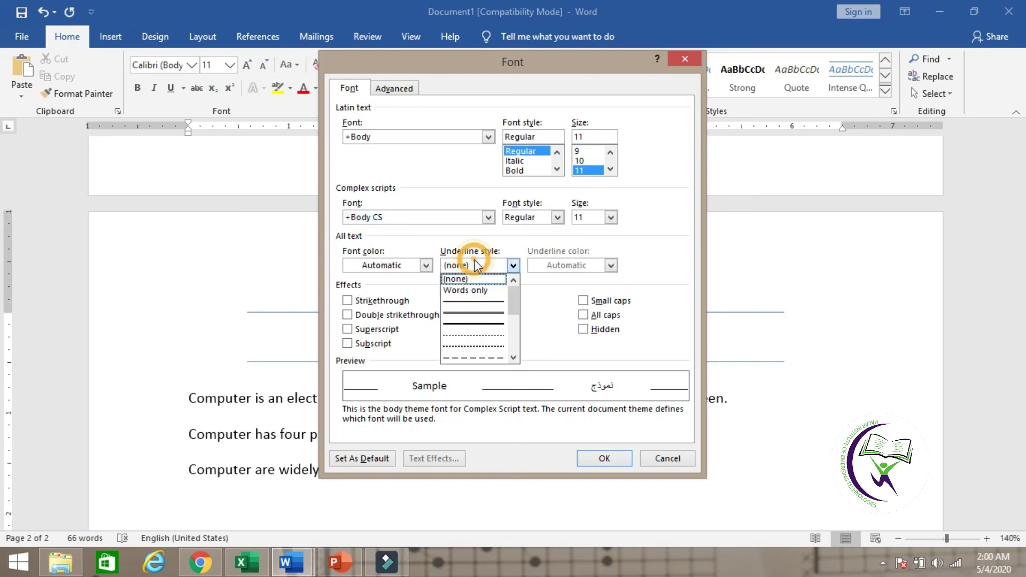
left_click(435, 176)
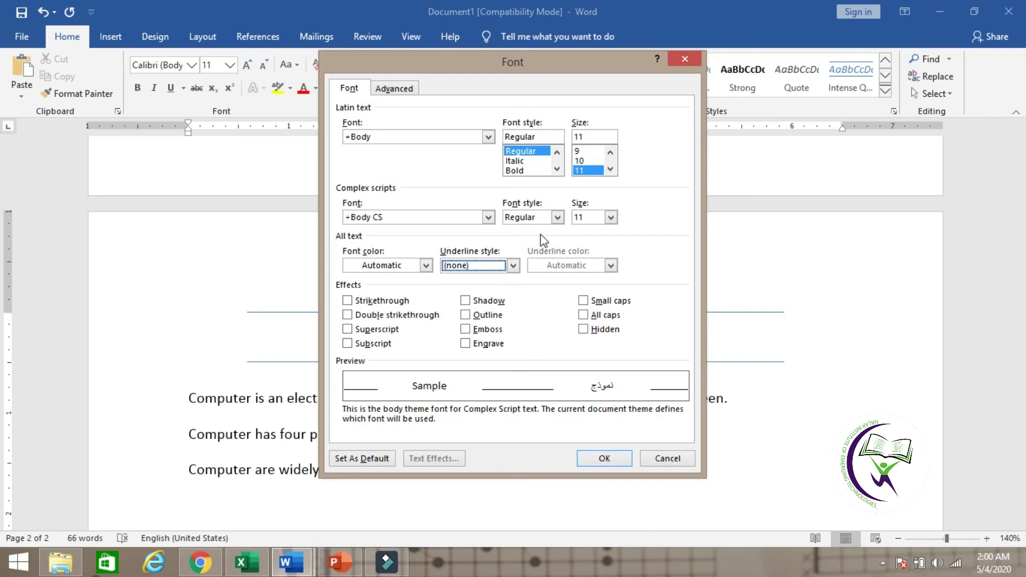
left_click(675, 64)
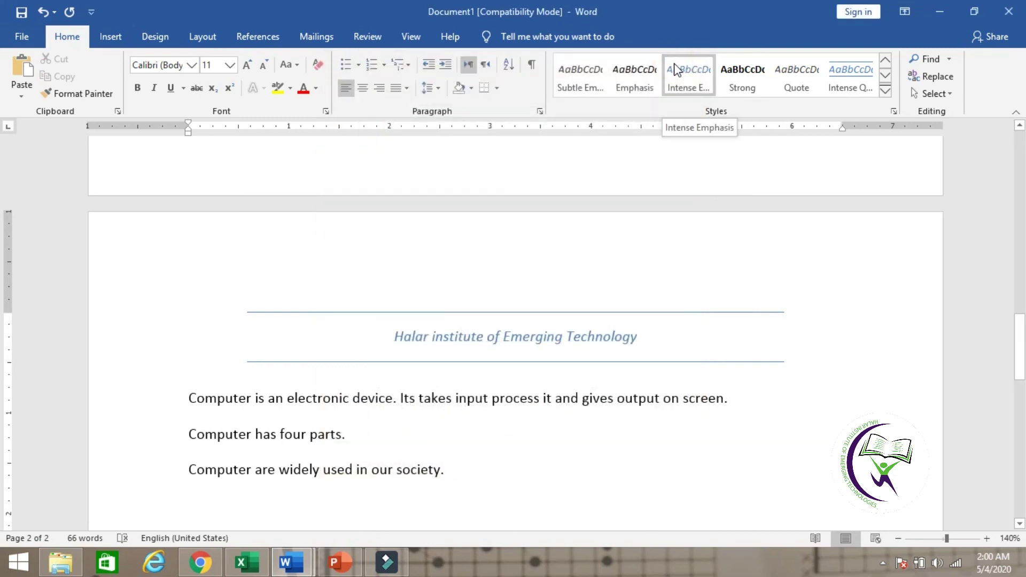